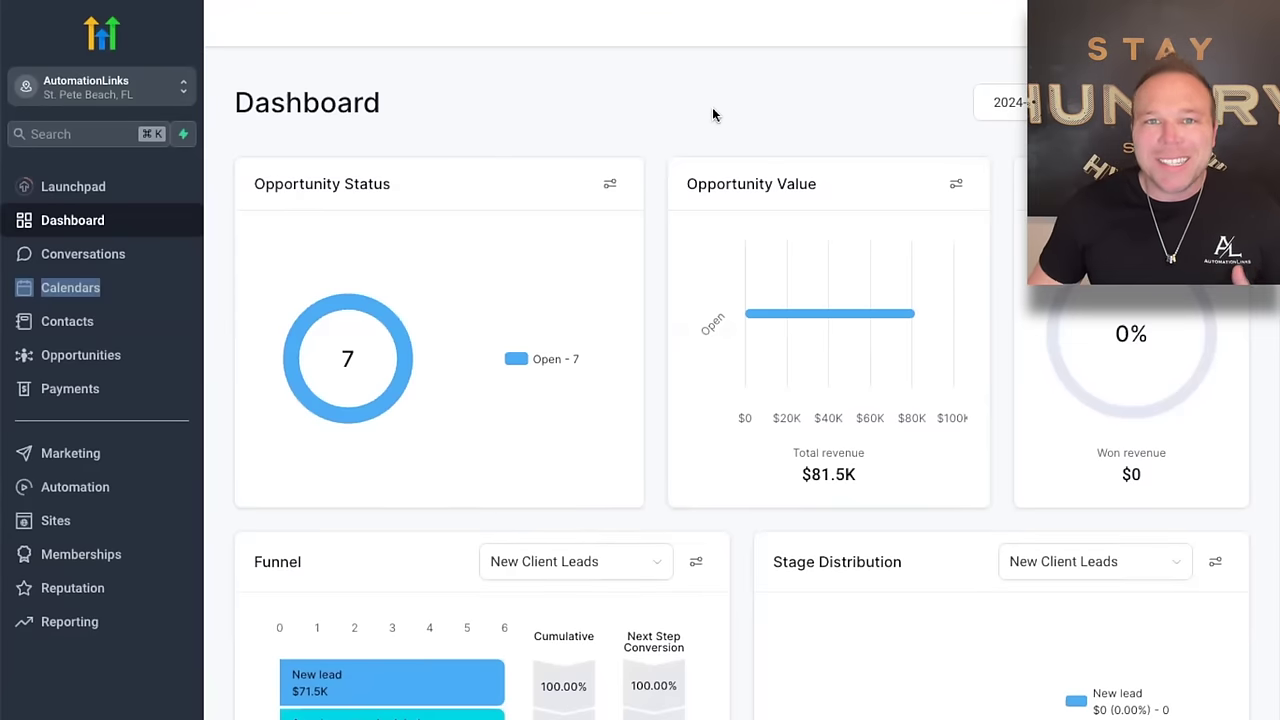
# Examine the dashboard's opportunity, funnel, stage distribution, lead source and Google Analytics reports
pyautogui.scroll(-9, 715, 117)
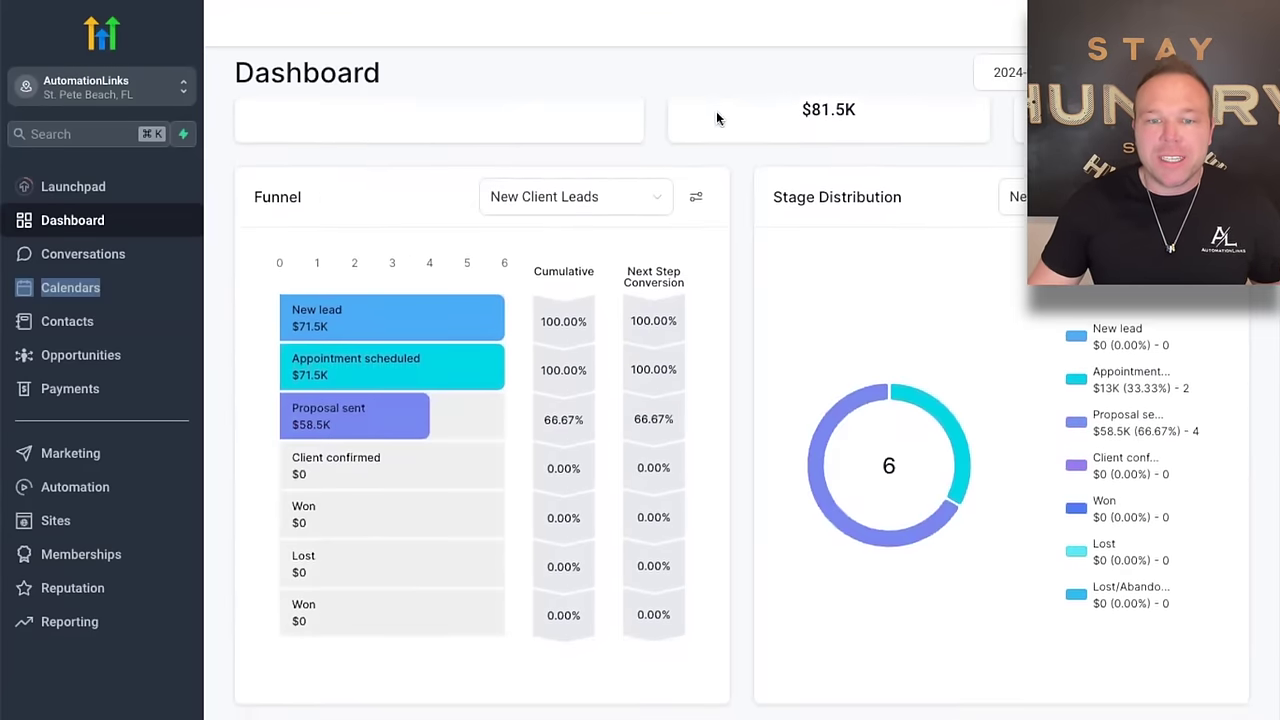
pyautogui.scroll(-6, 720, 118)
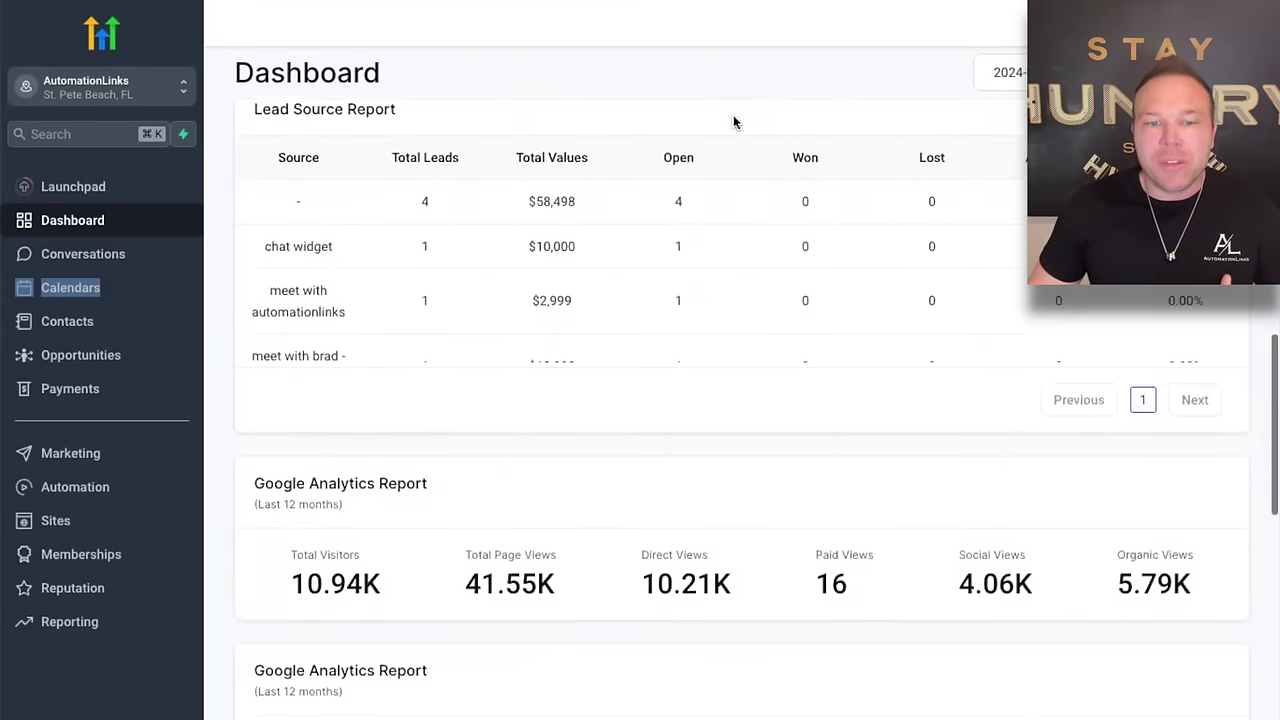
pyautogui.scroll(15, 733, 118)
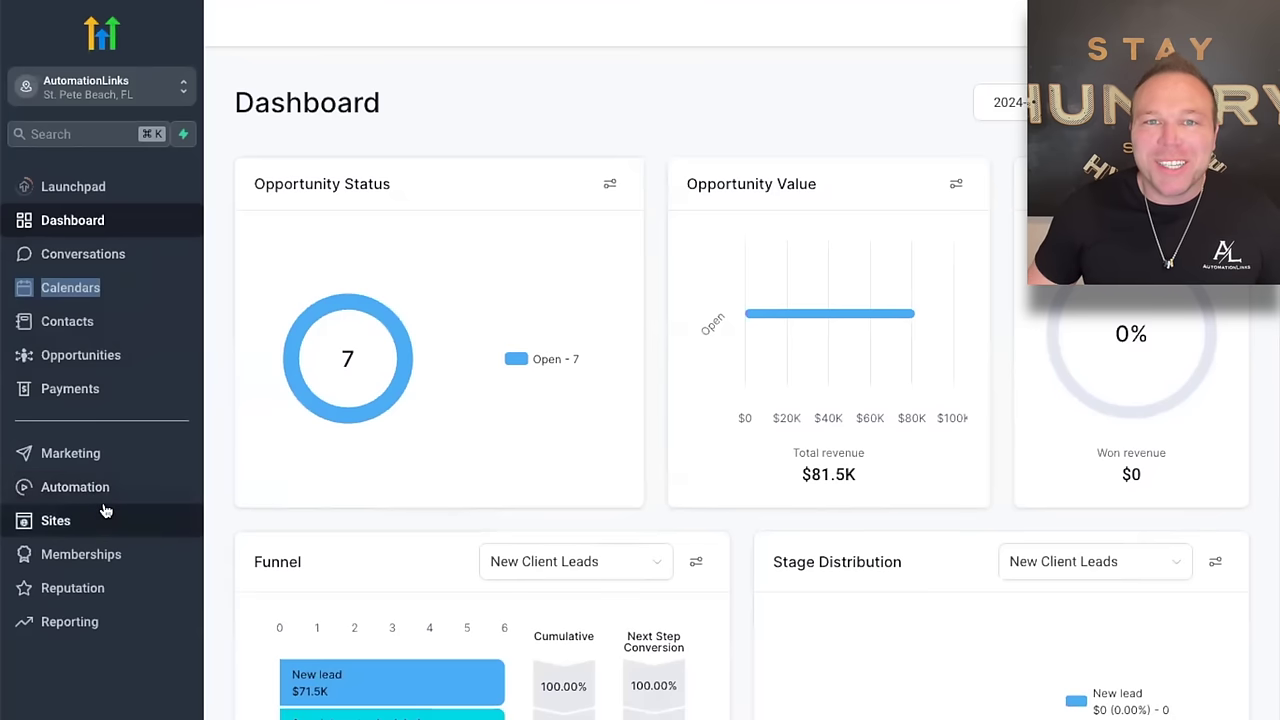
pyautogui.click(625, 102)
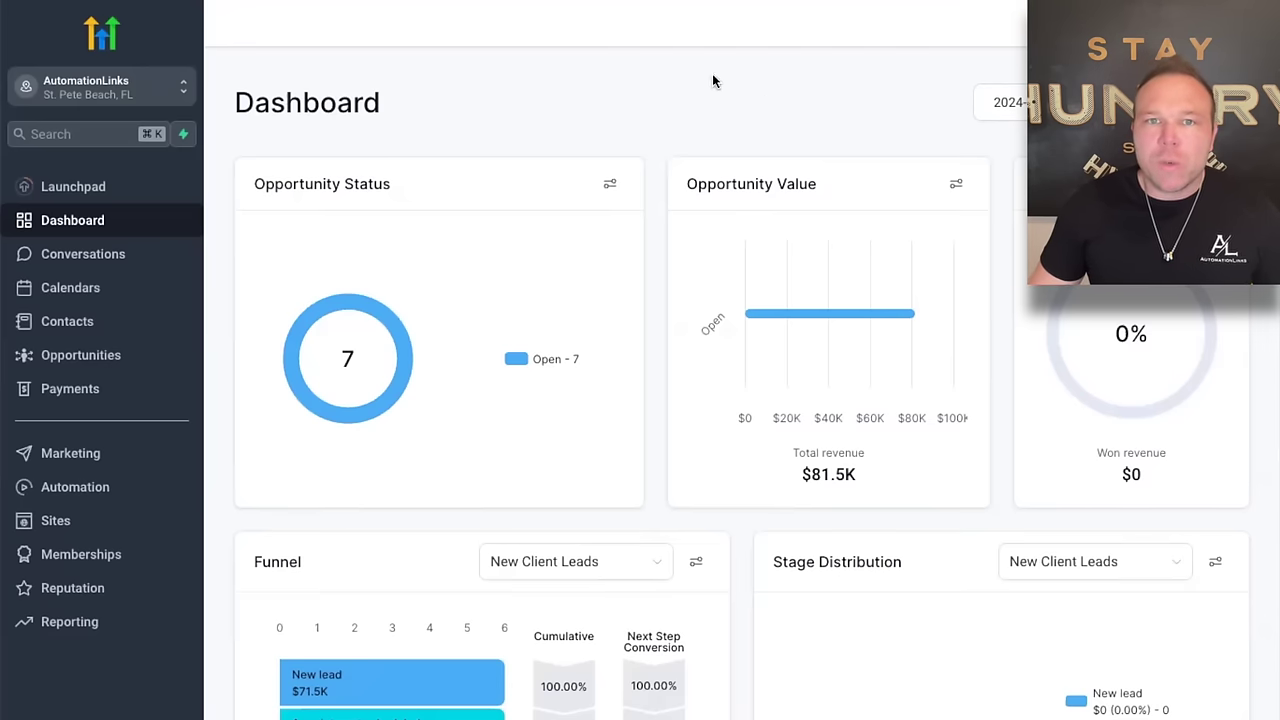
# Open the conversations inbox, and bring up the chat widget on the AutomationLinks website in a new browser tab
pyautogui.click(83, 254)
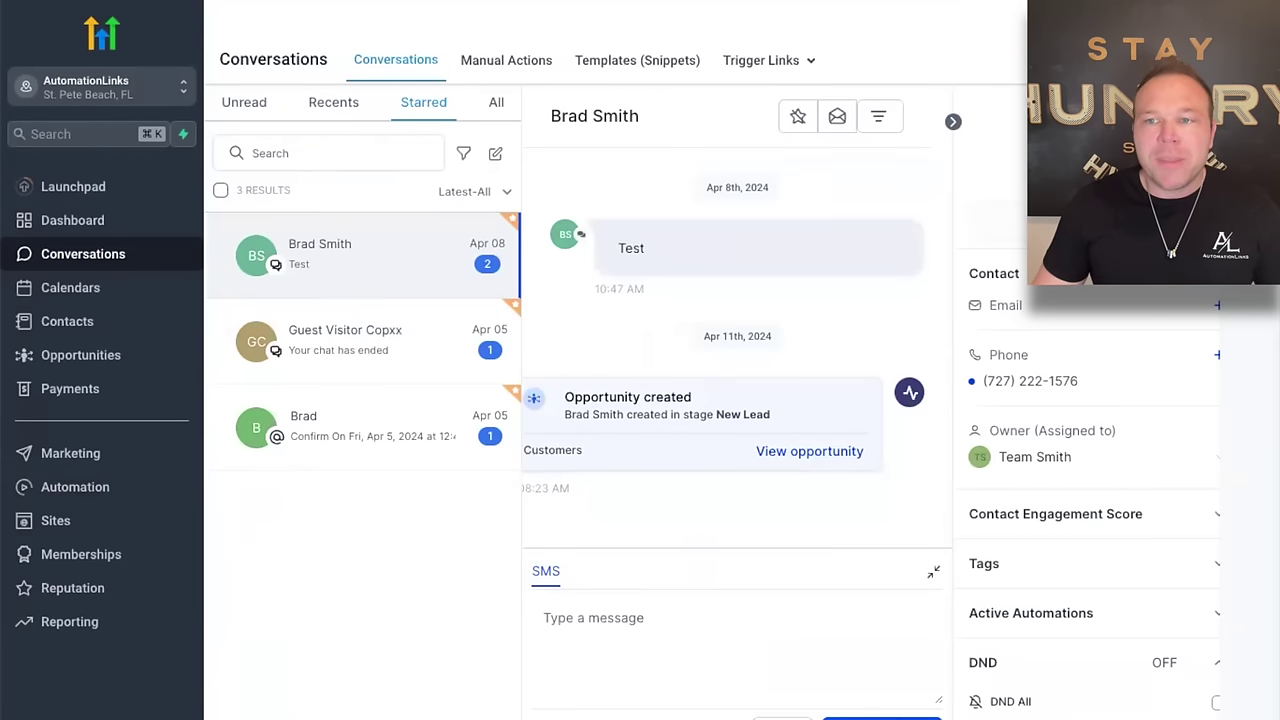
pyautogui.hotkey('ctrl', 't')
pyautogui.write('aut')
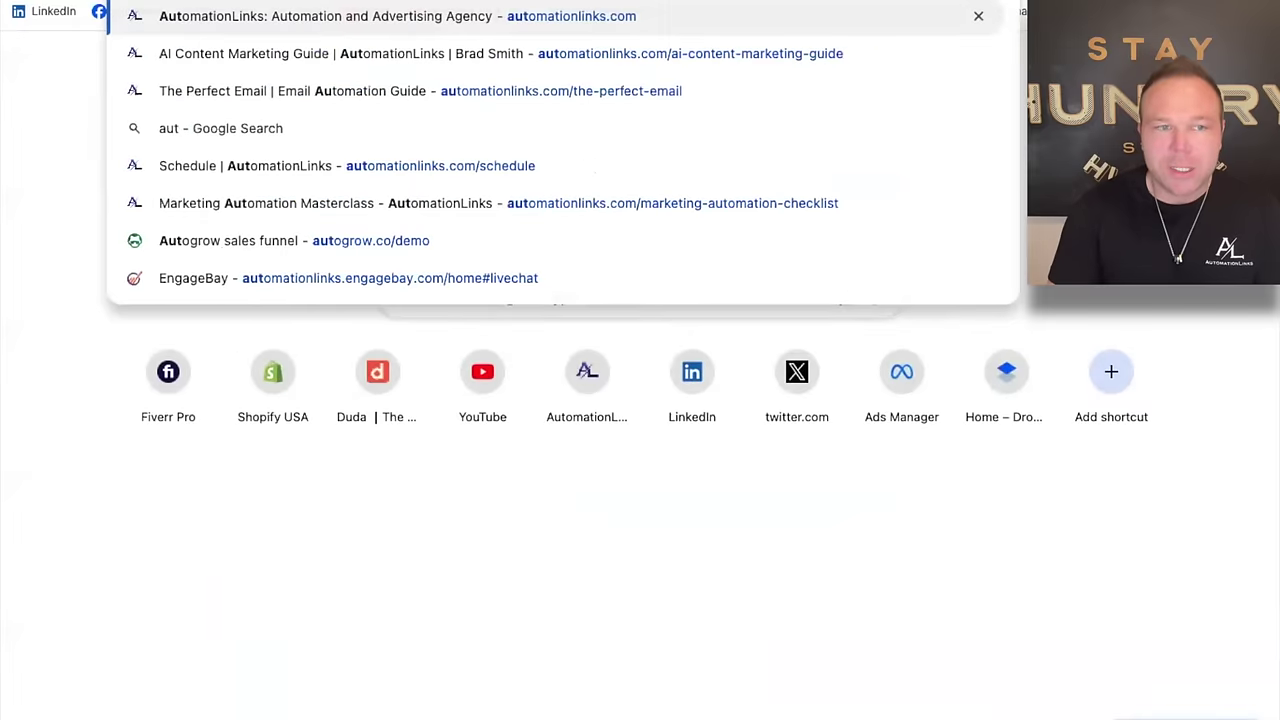
pyautogui.press('Return')
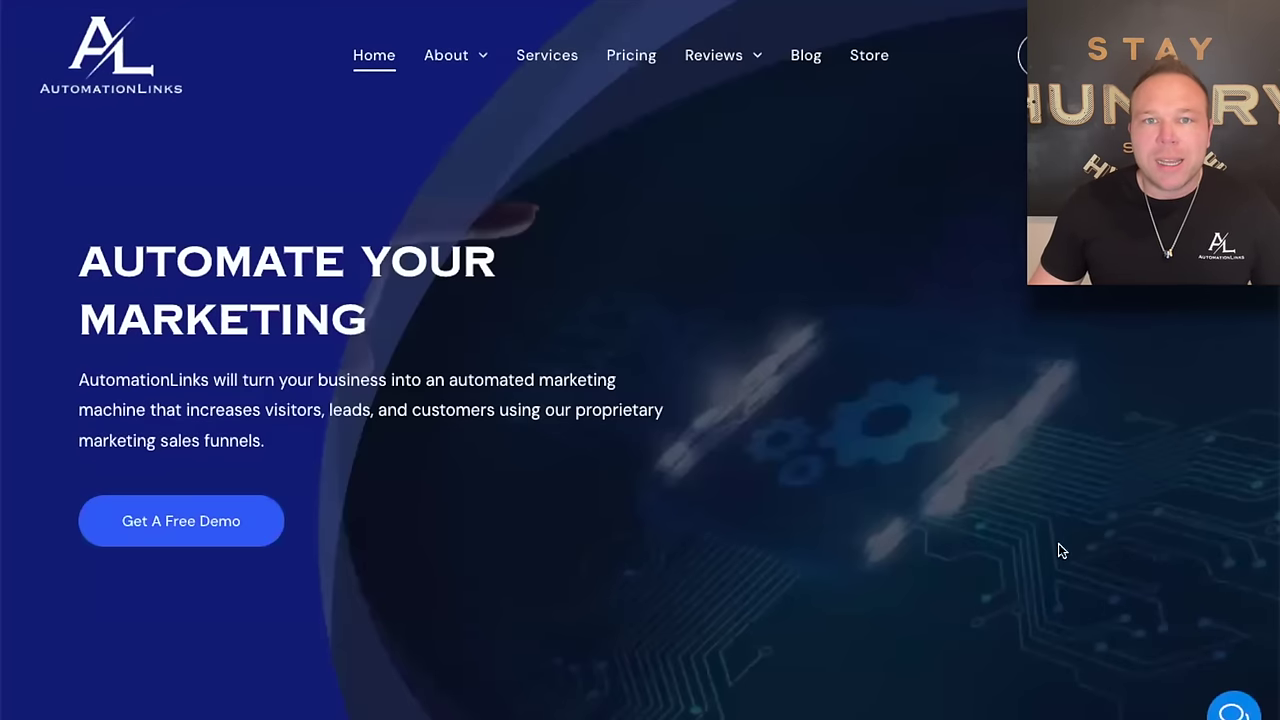
pyautogui.click(1233, 708)
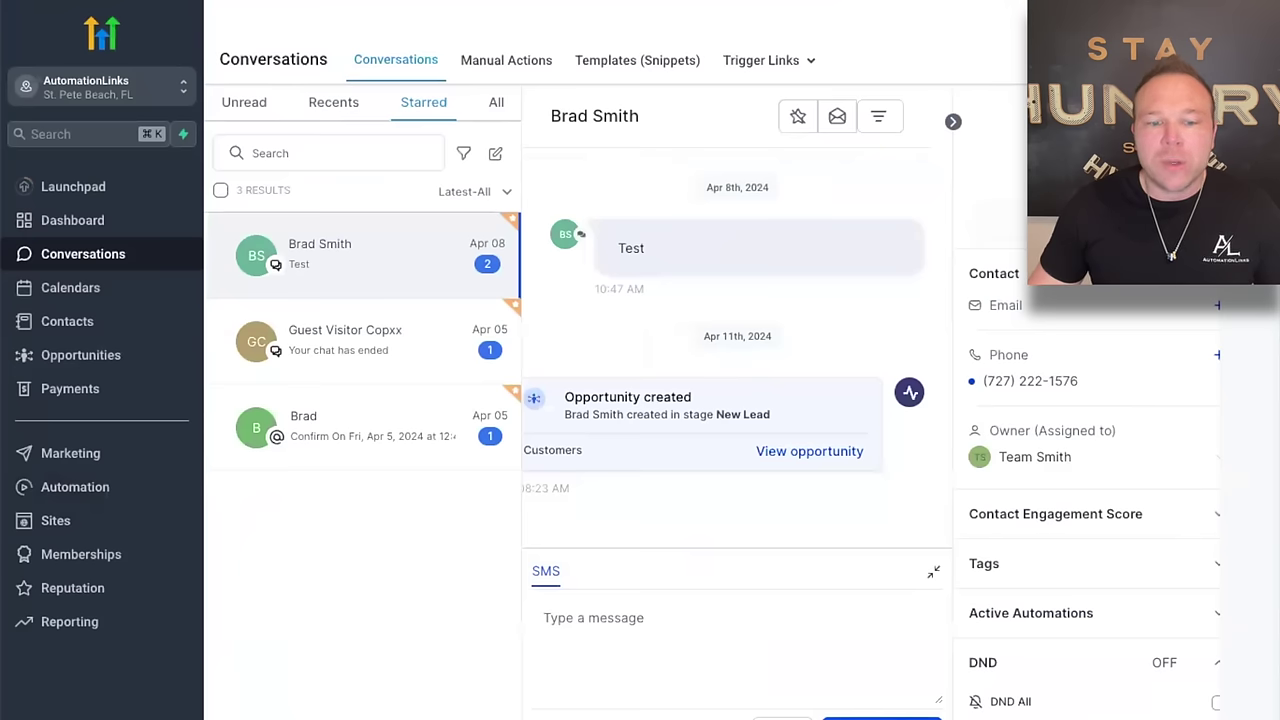
# Read through the message history of the first starred conversation, from its beginning to the created opportunity
pyautogui.scroll(3, 725, 298)
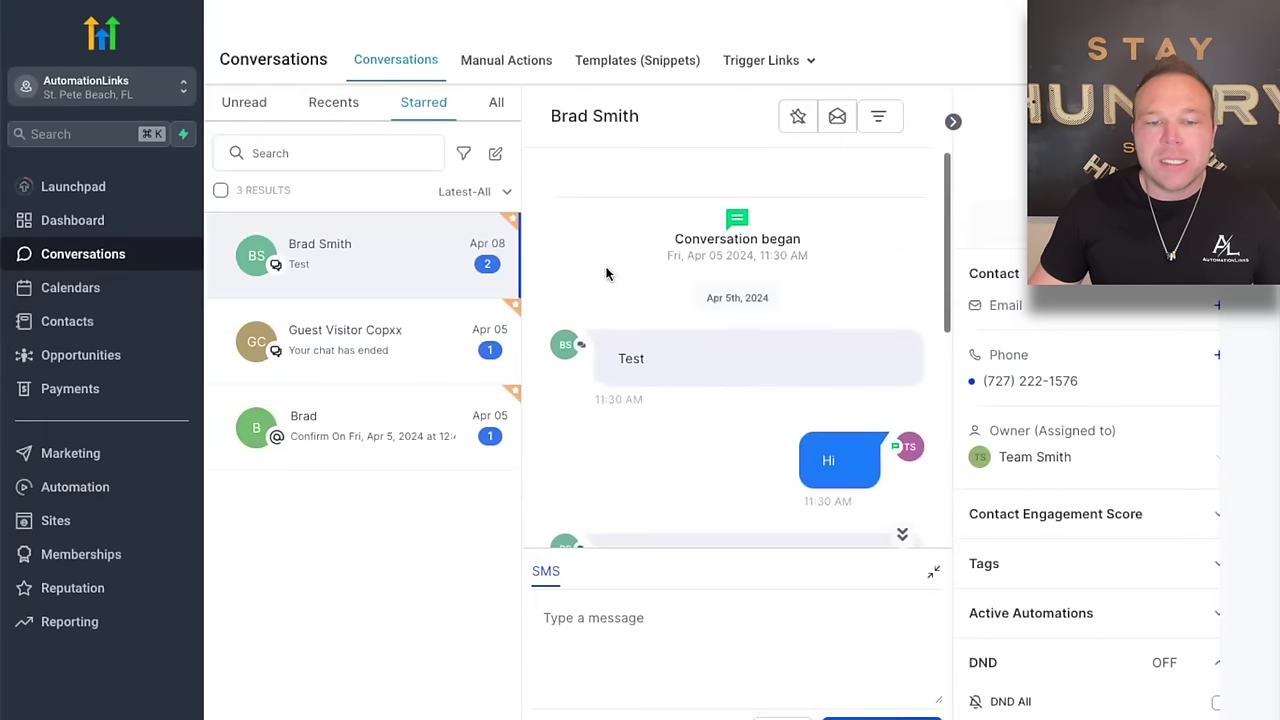
pyautogui.scroll(-5, 755, 386)
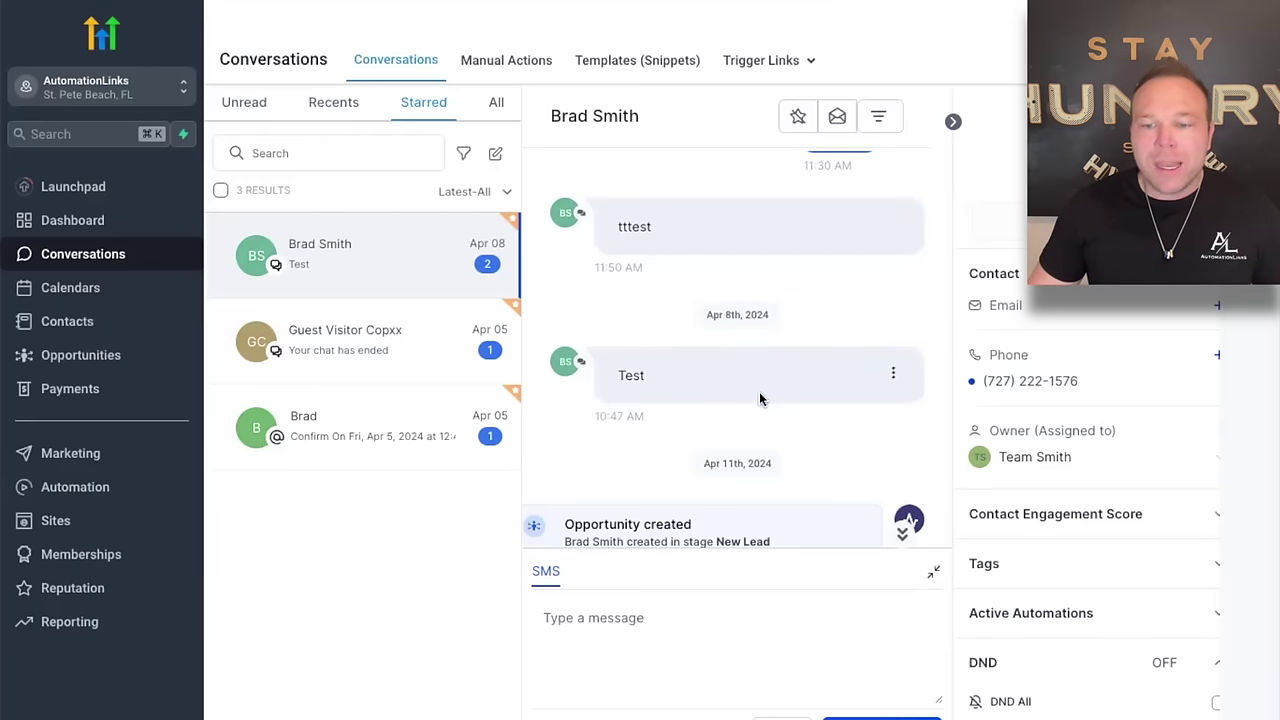
pyautogui.scroll(-2, 760, 395)
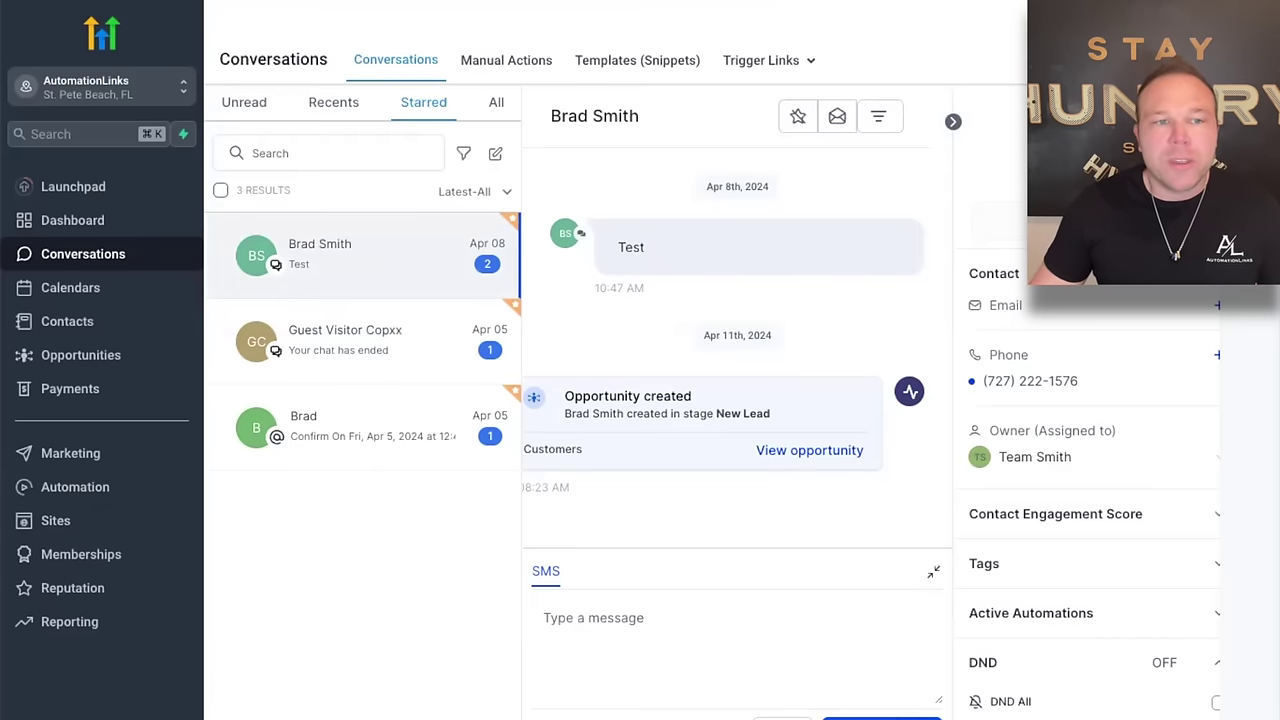
# Open the calendar and look over the scheduled appointments for the week of April 7–13, 2024
pyautogui.click(70, 287)
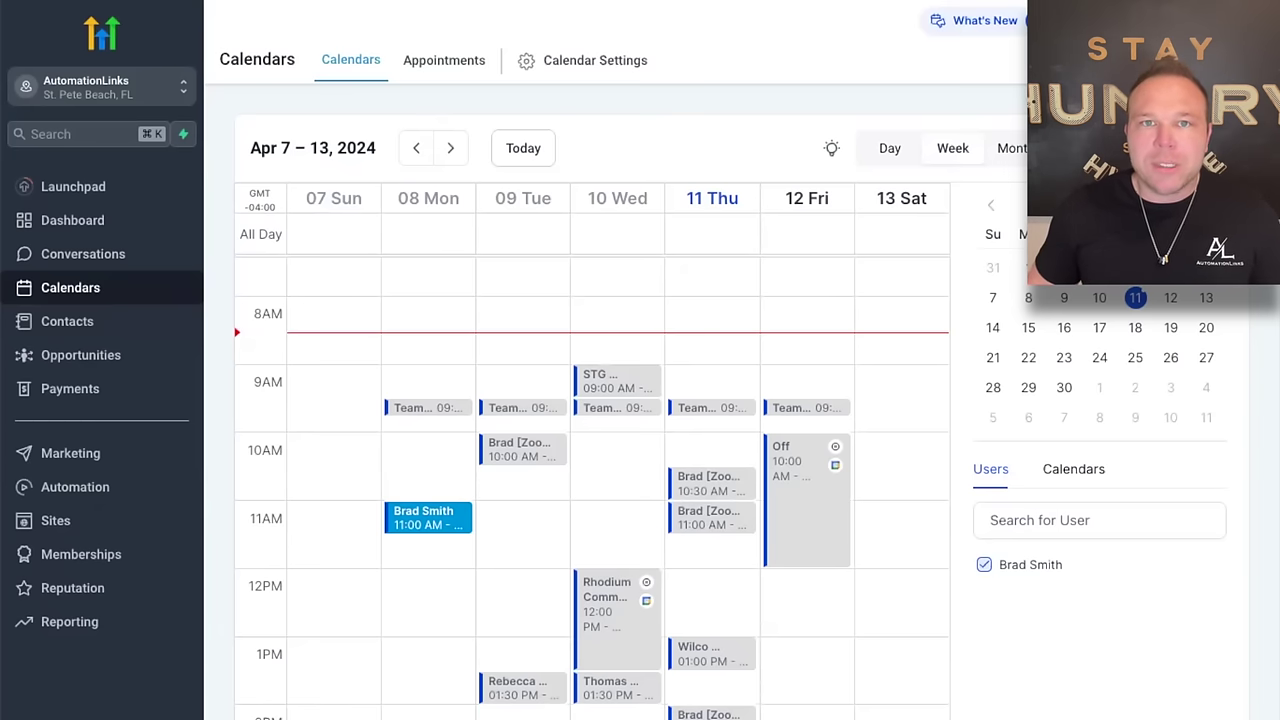
pyautogui.scroll(-3, 587, 302)
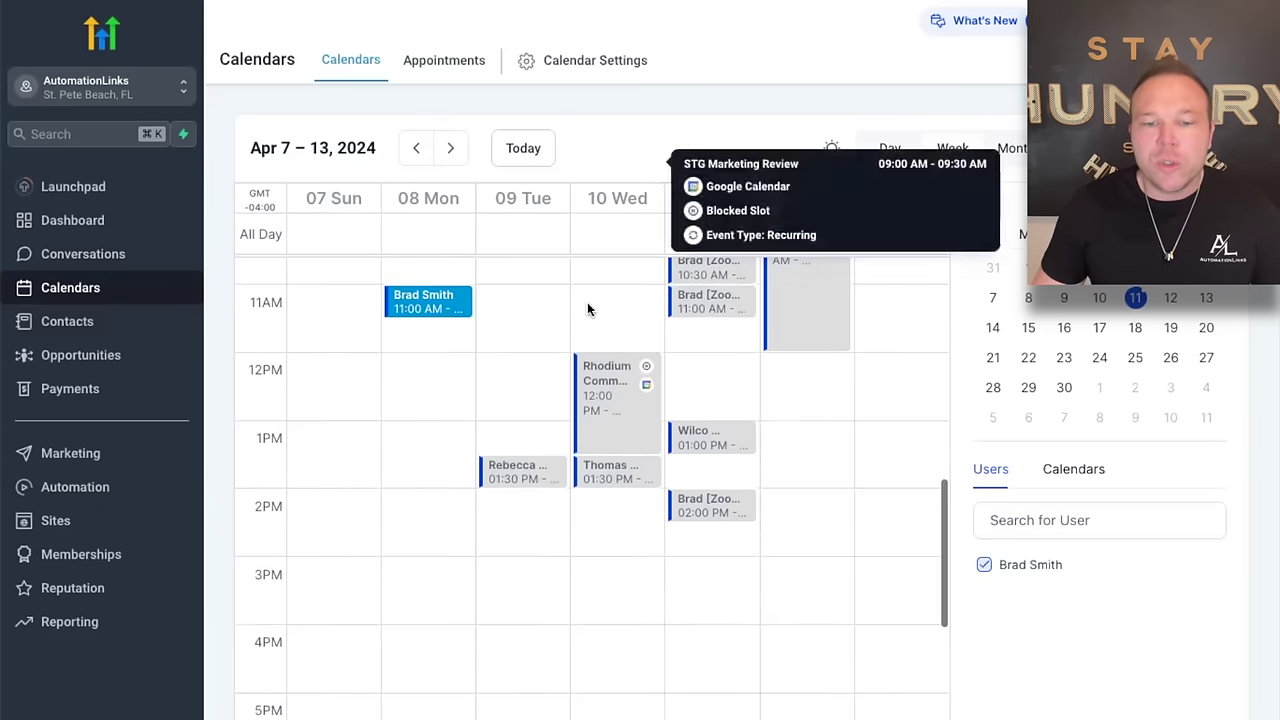
pyautogui.scroll(7, 592, 300)
pyautogui.scroll(-3, 592, 300)
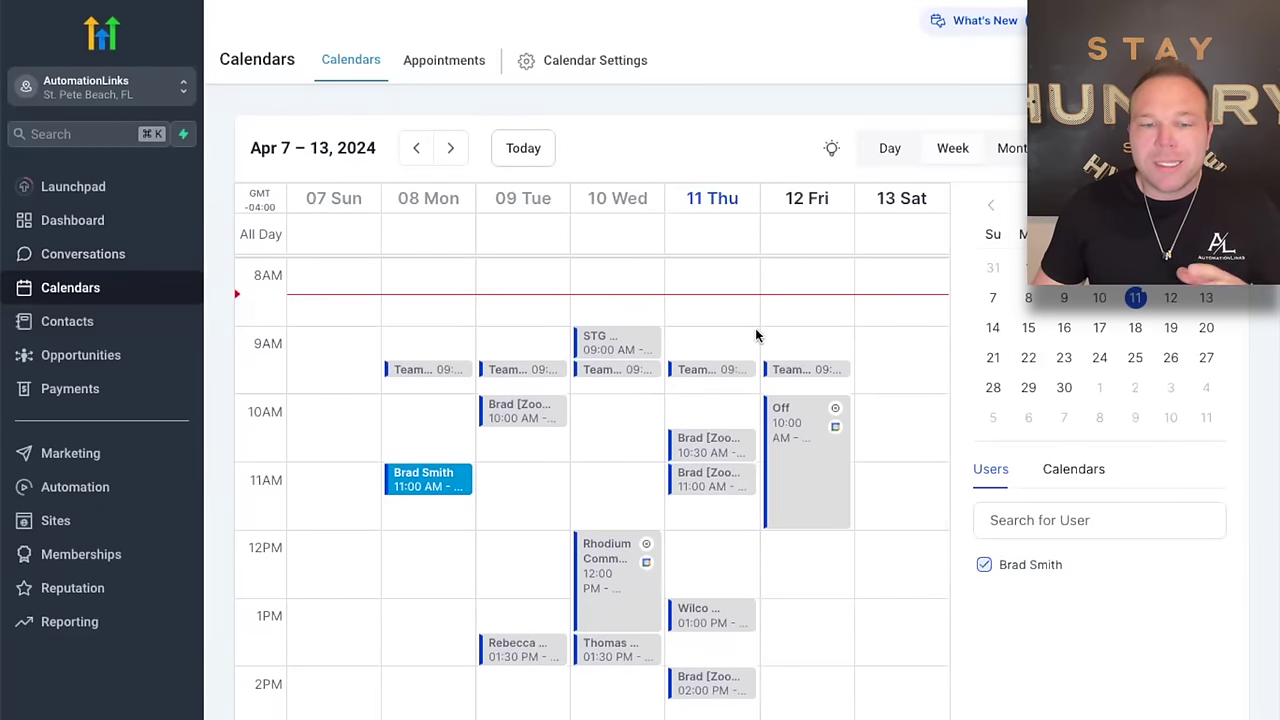
# View the appointments list and inspect the weekly availability hours in the calendar settings
pyautogui.click(446, 60)
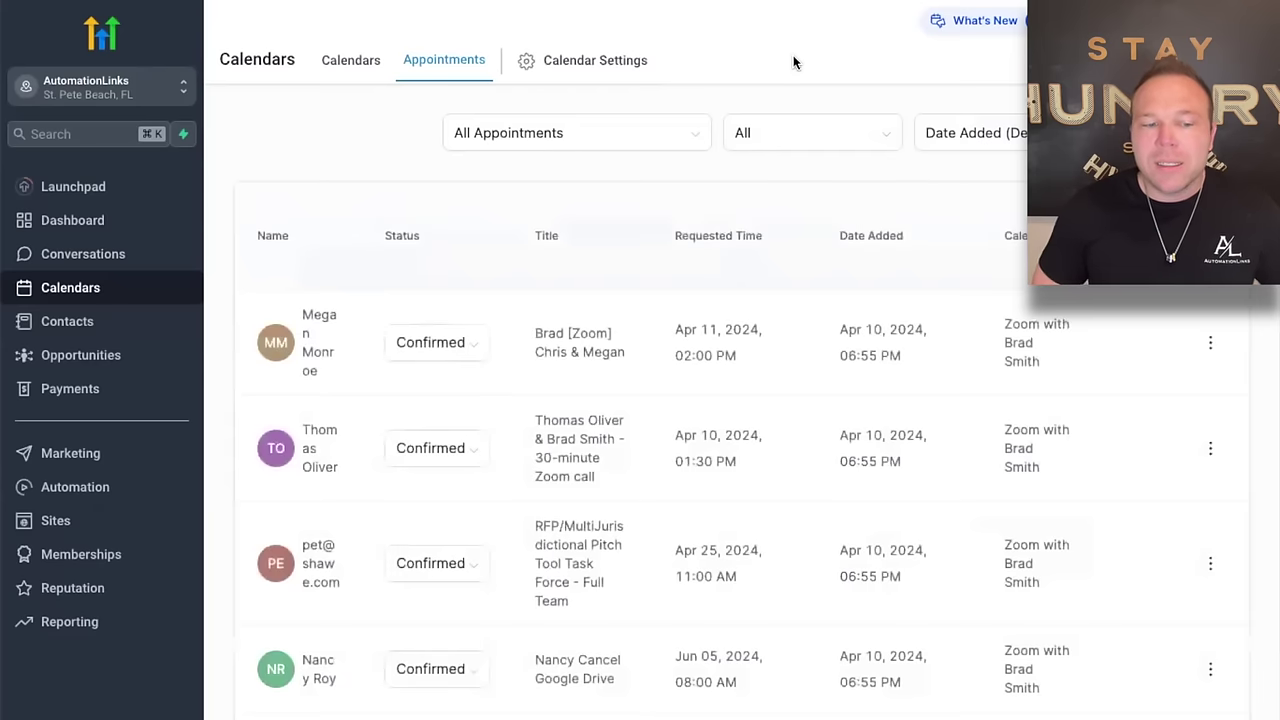
pyautogui.click(621, 62)
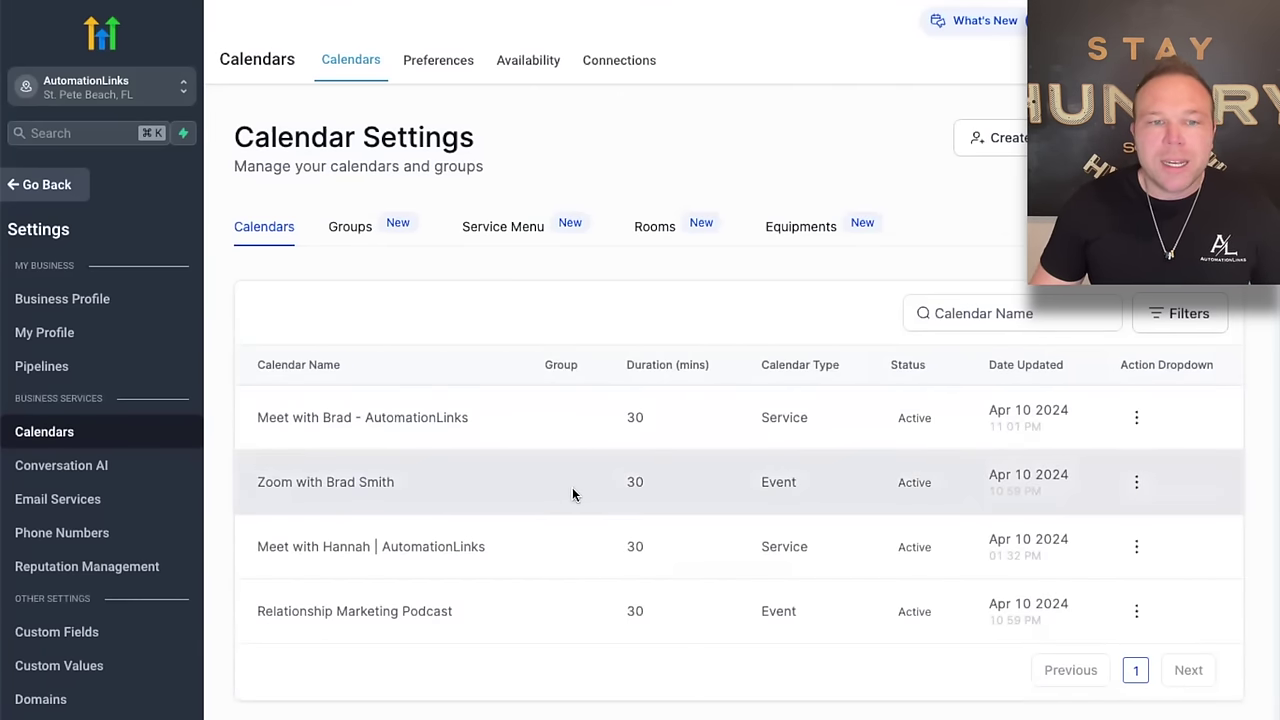
pyautogui.click(528, 64)
pyautogui.scroll(-3, 746, 292)
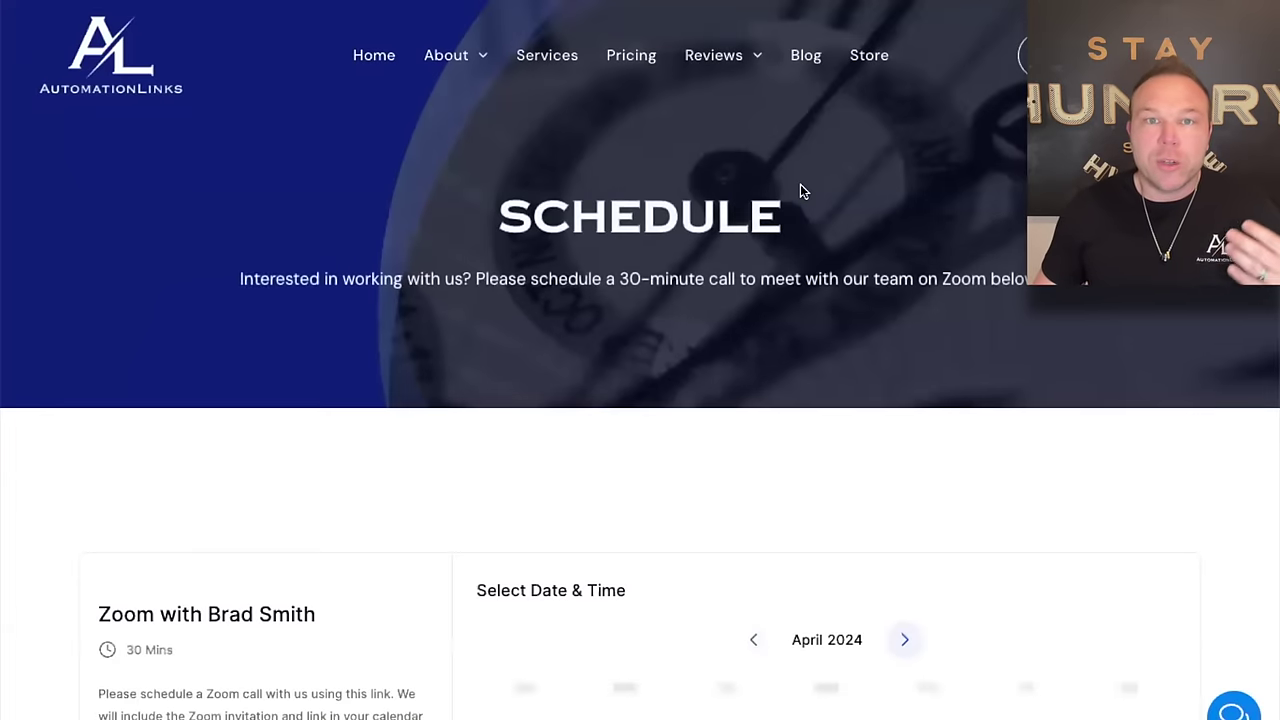
# View the booking calendar on the website's Schedule page and pick the 10:00 AM slot for Monday, April 15
pyautogui.scroll(-5, 800, 184)
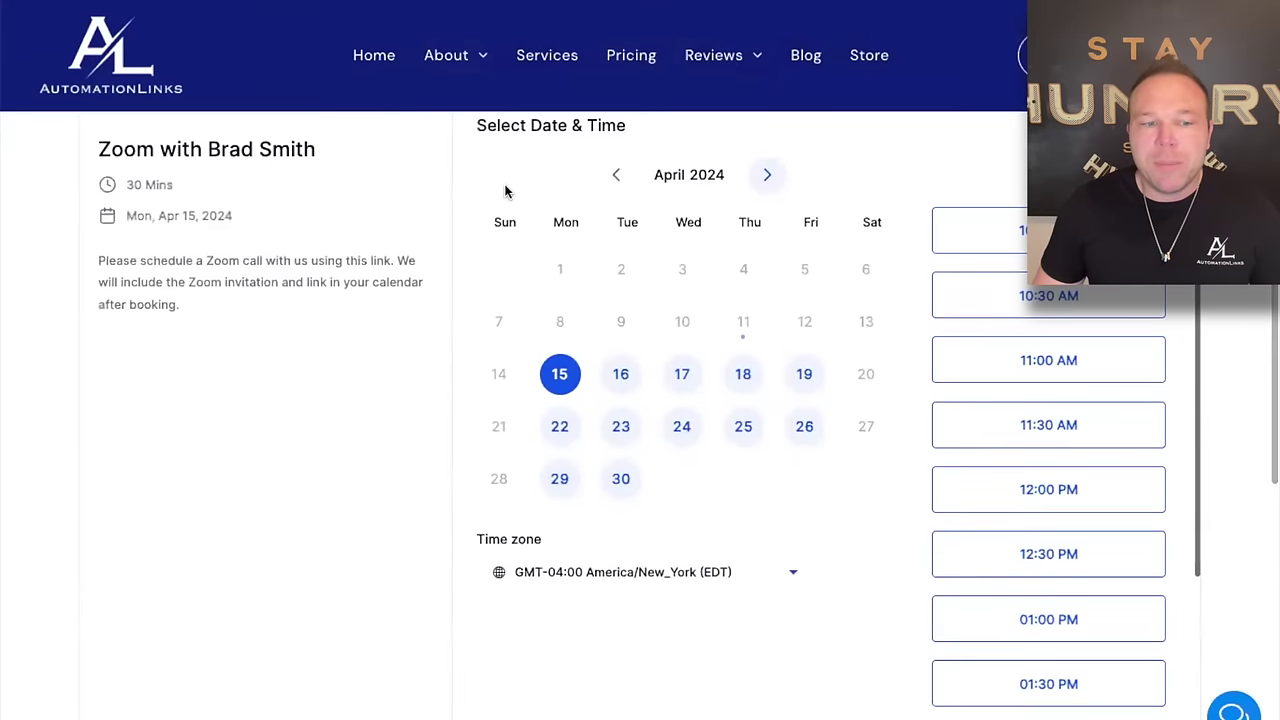
pyautogui.scroll(1, 831, 358)
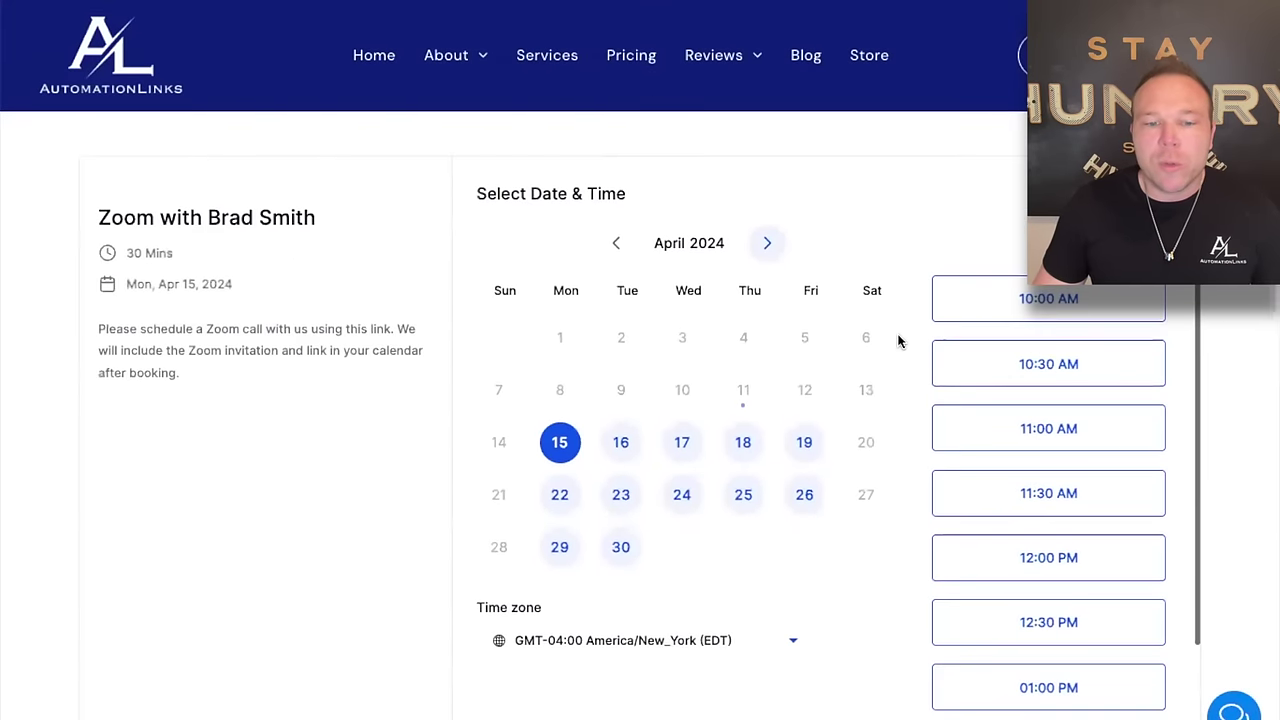
pyautogui.click(1048, 308)
pyautogui.click(1135, 308)
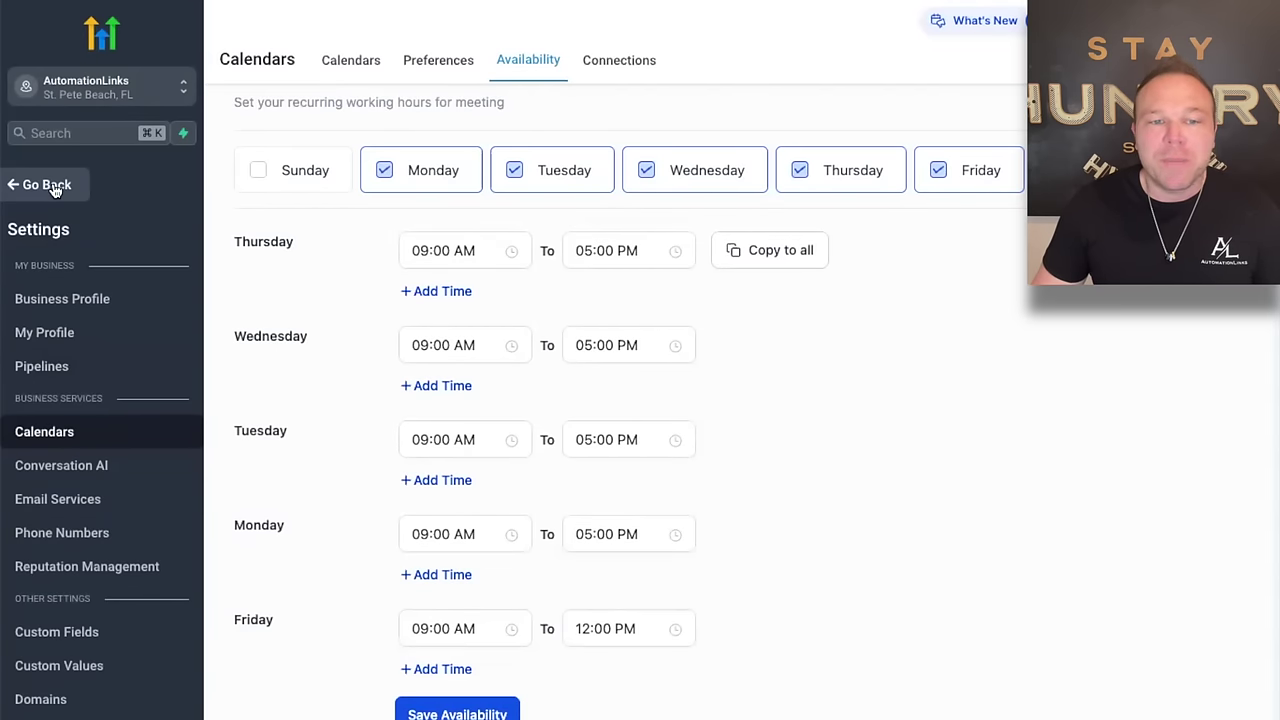
# Return to the calendar list in the settings and open the sharing options of the first listed calendar
pyautogui.click(350, 62)
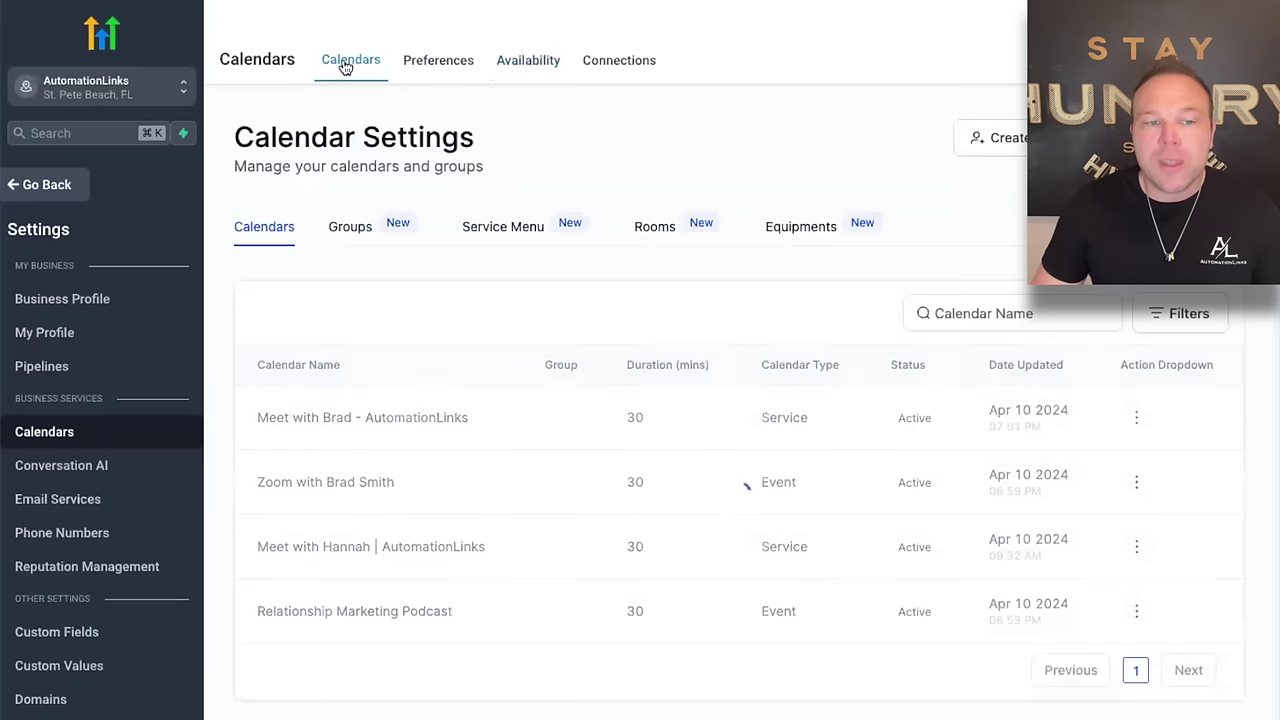
pyautogui.click(1136, 419)
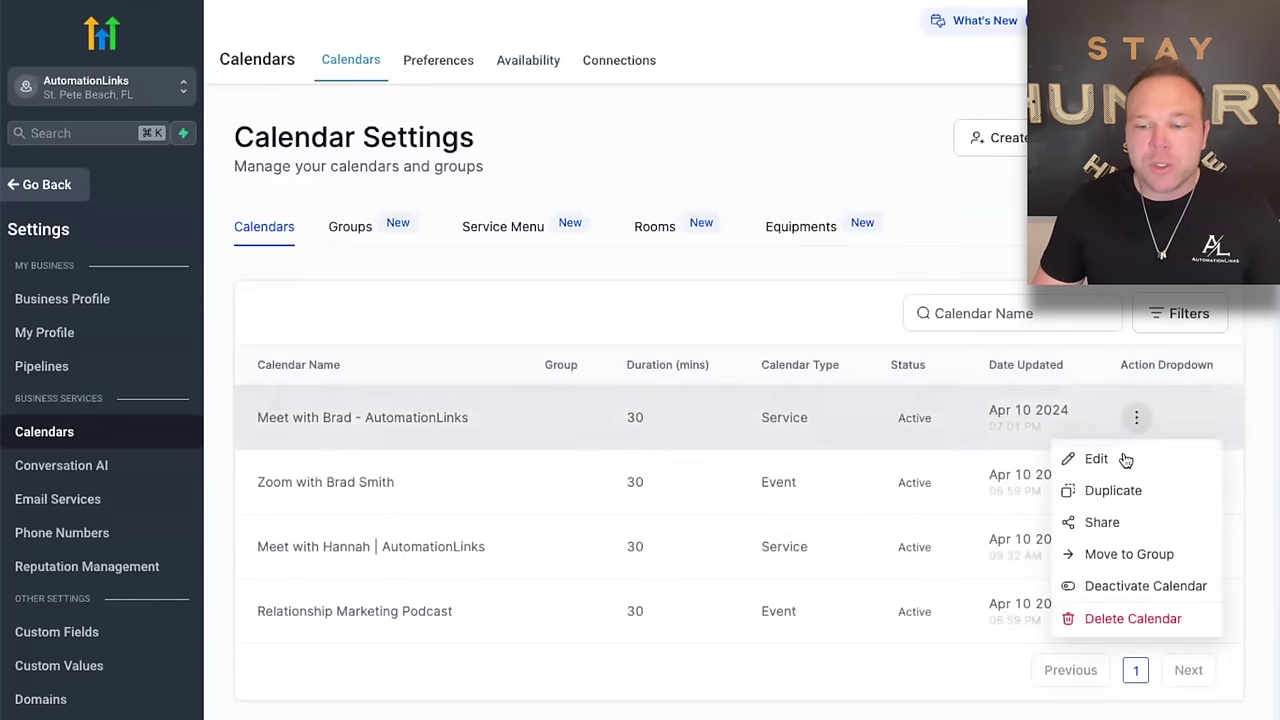
pyautogui.click(1101, 522)
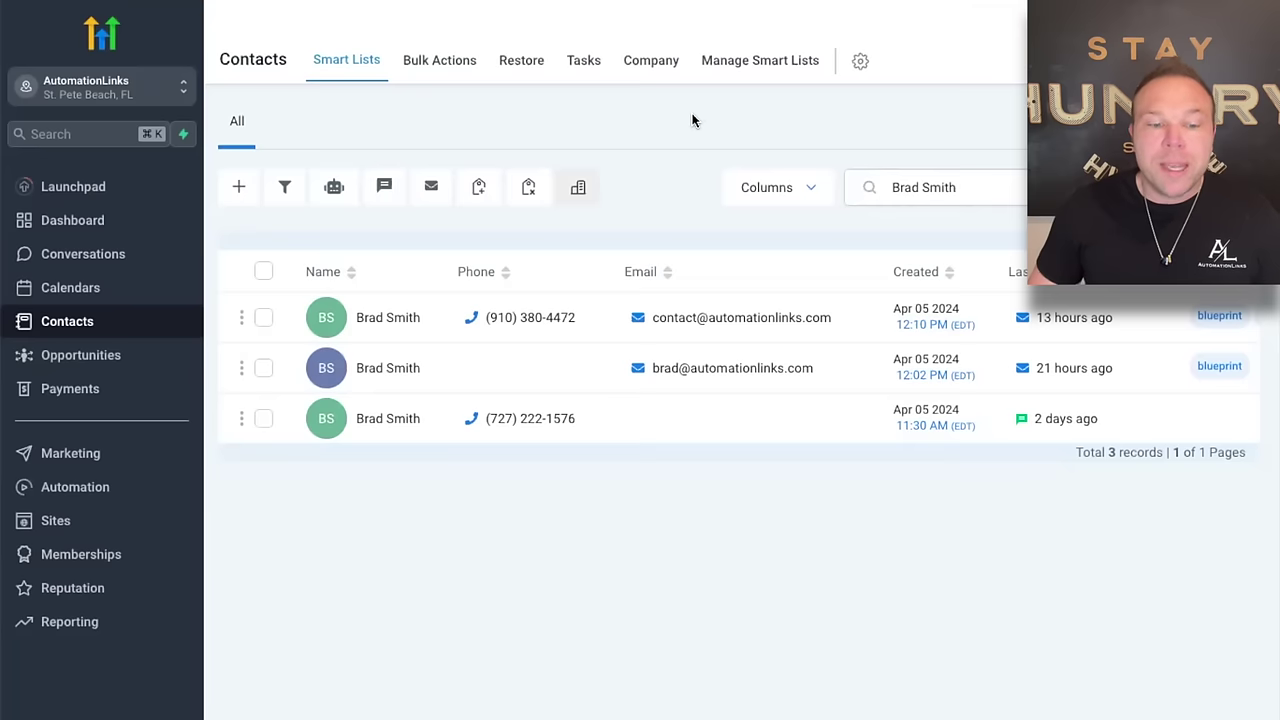
# Open the third contact in the filtered list and review its page-visit activity and first attribution source
pyautogui.click(386, 419)
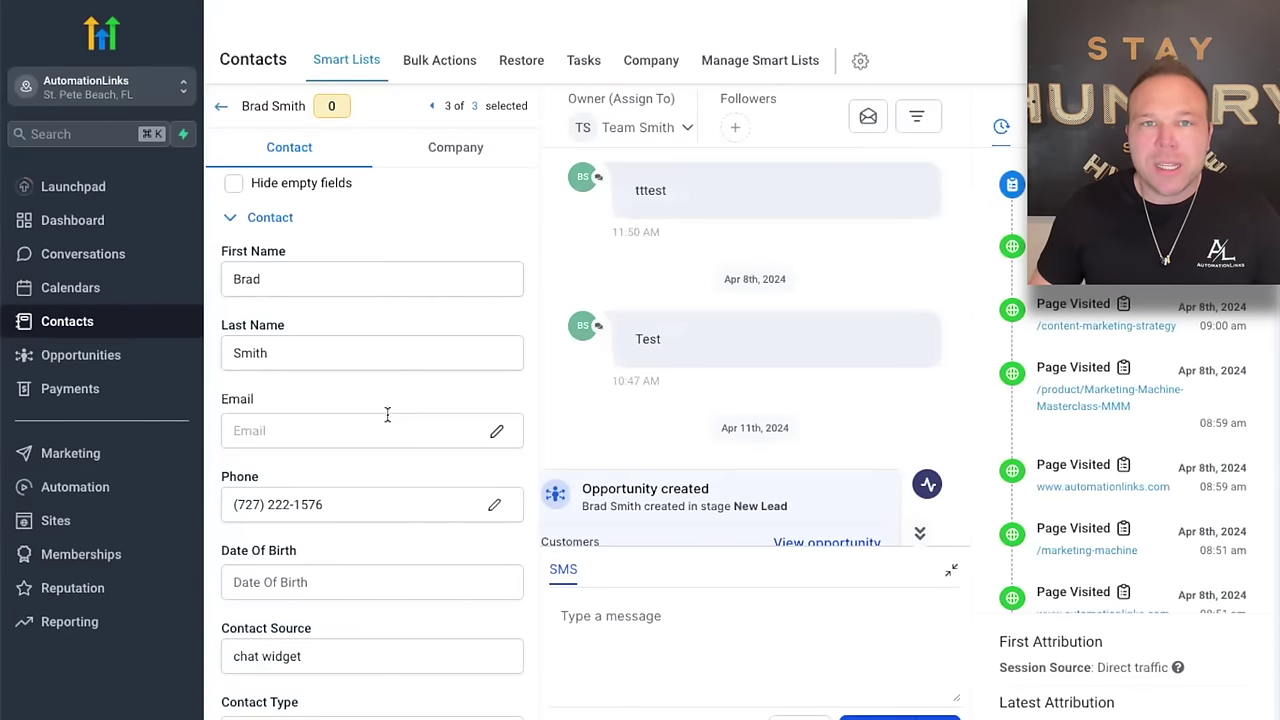
pyautogui.scroll(-5, 1100, 495)
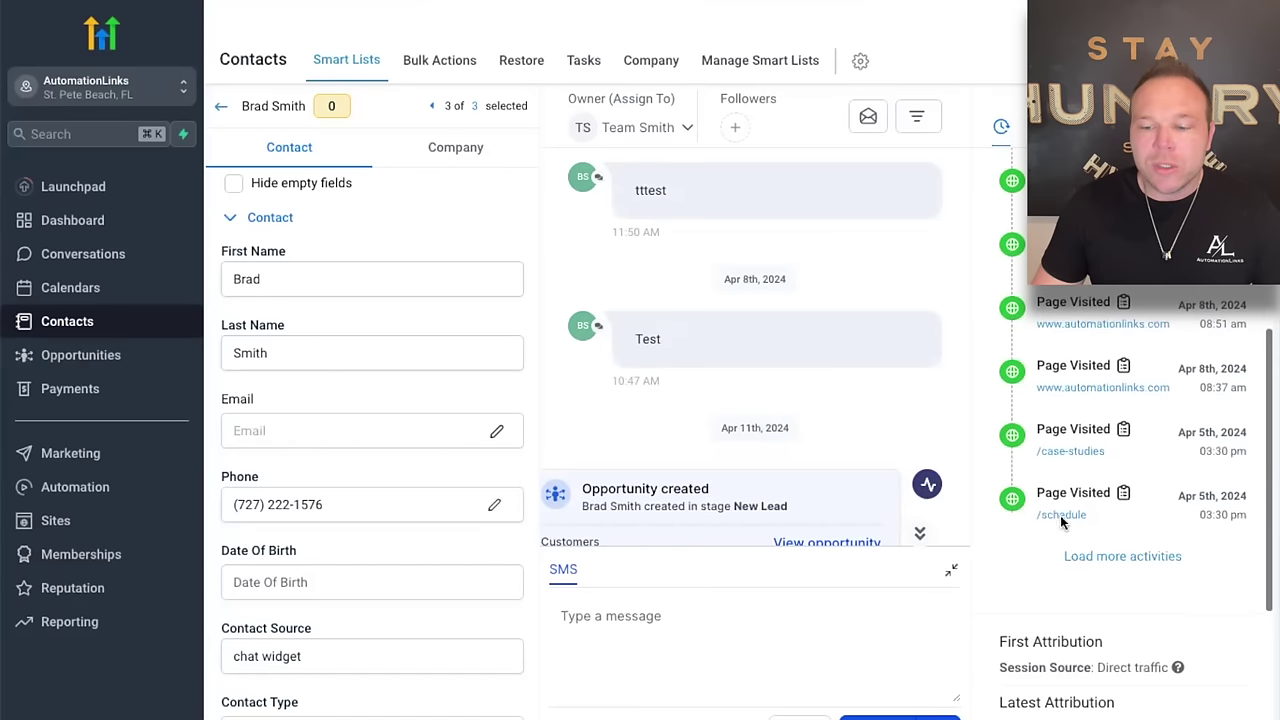
pyautogui.moveTo(1179, 670)
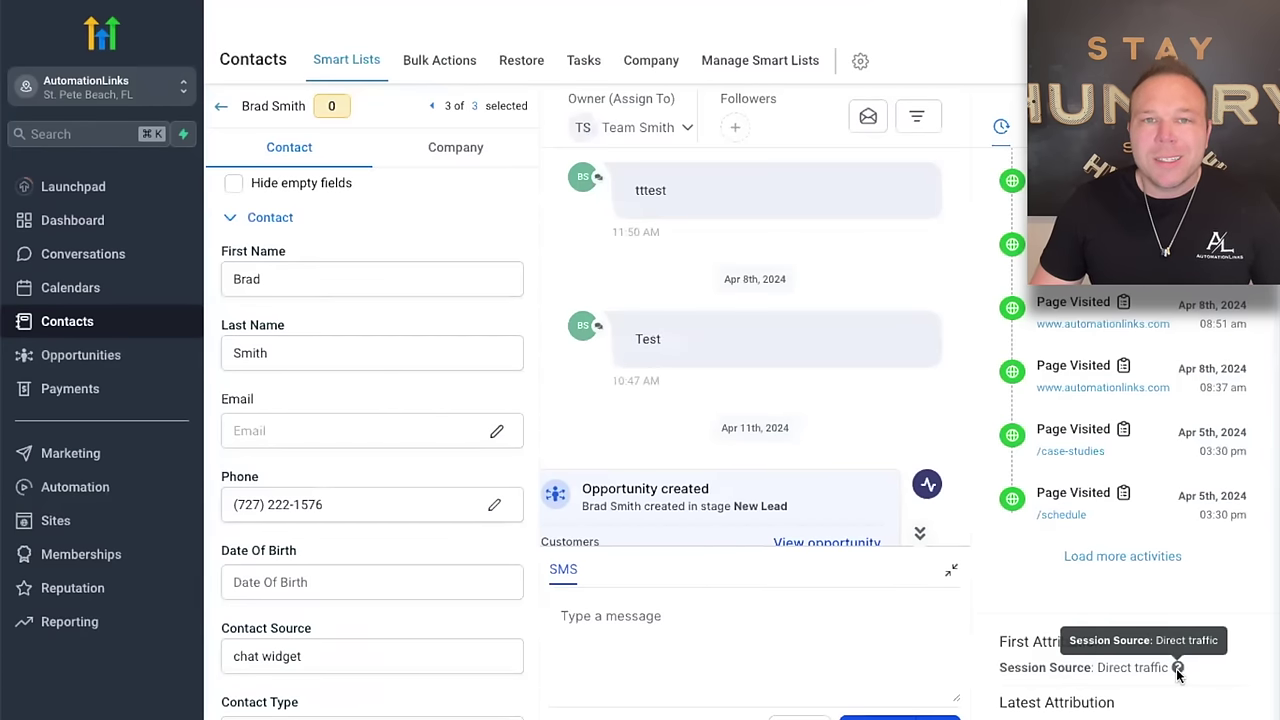
pyautogui.scroll(5, 1090, 452)
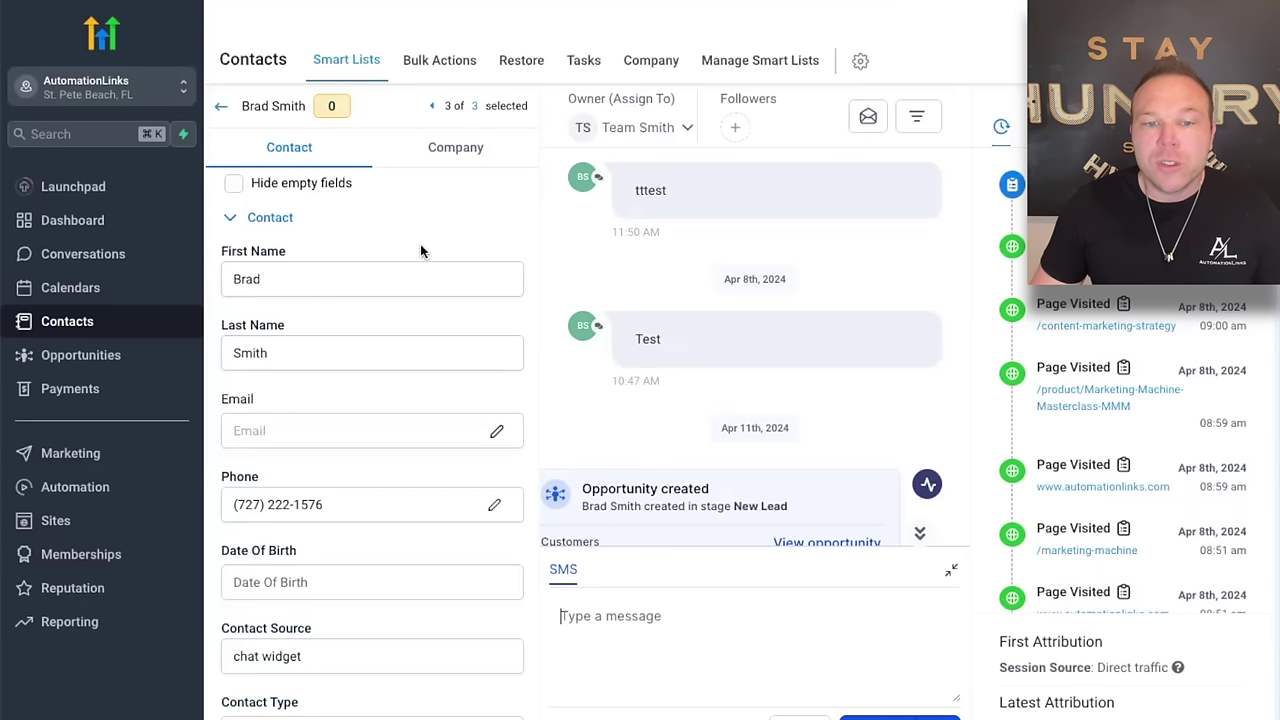
# Check the available owners for the contact and look through its contact detail and general info fields
pyautogui.click(650, 137)
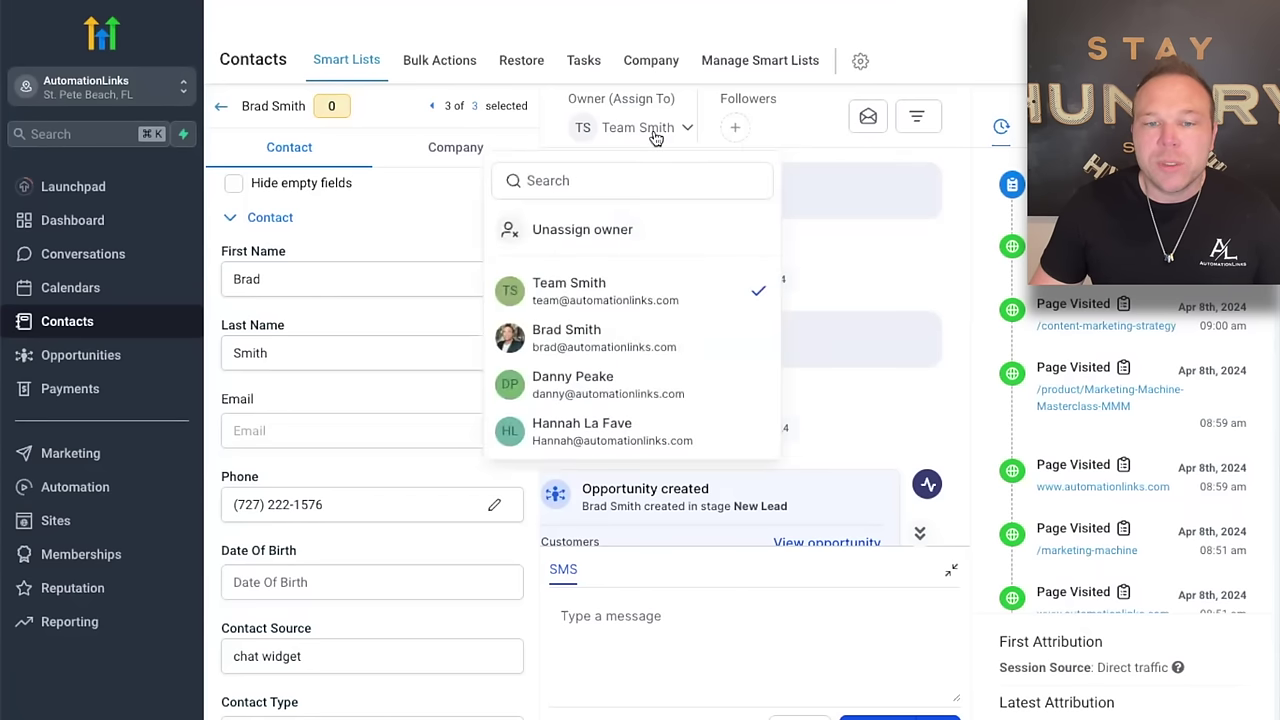
pyautogui.click(815, 130)
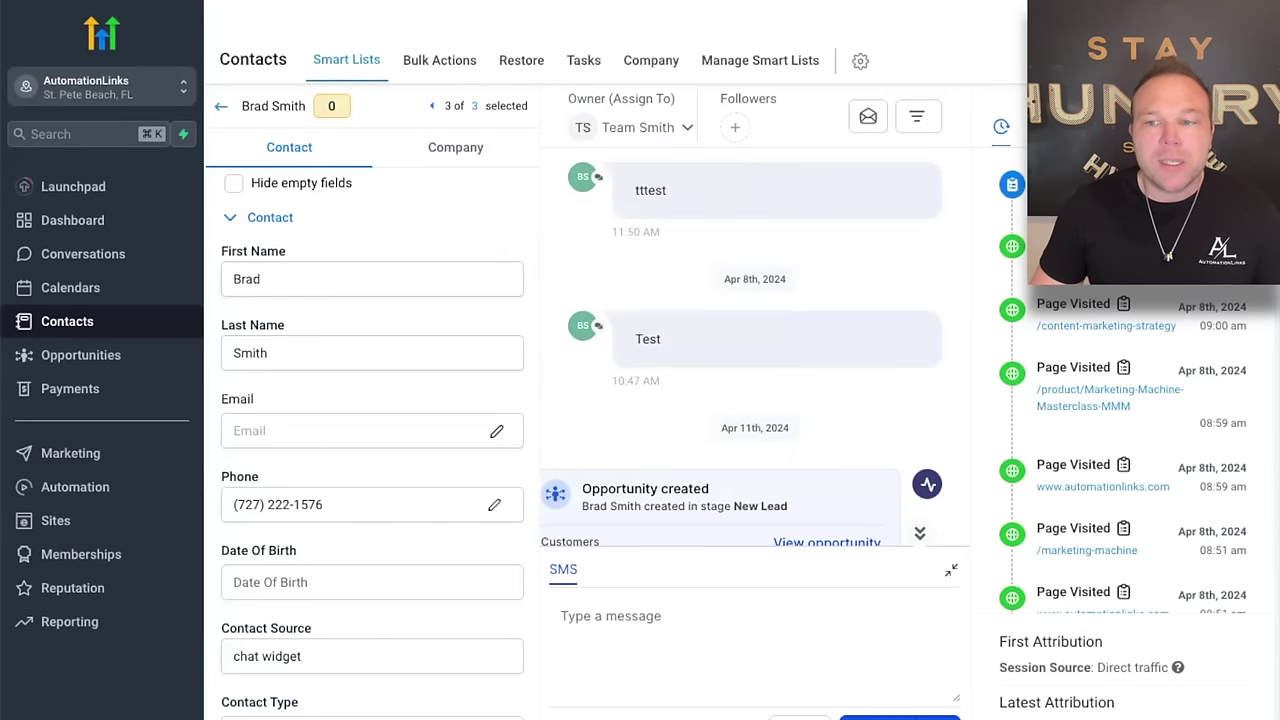
pyautogui.scroll(-12, 350, 430)
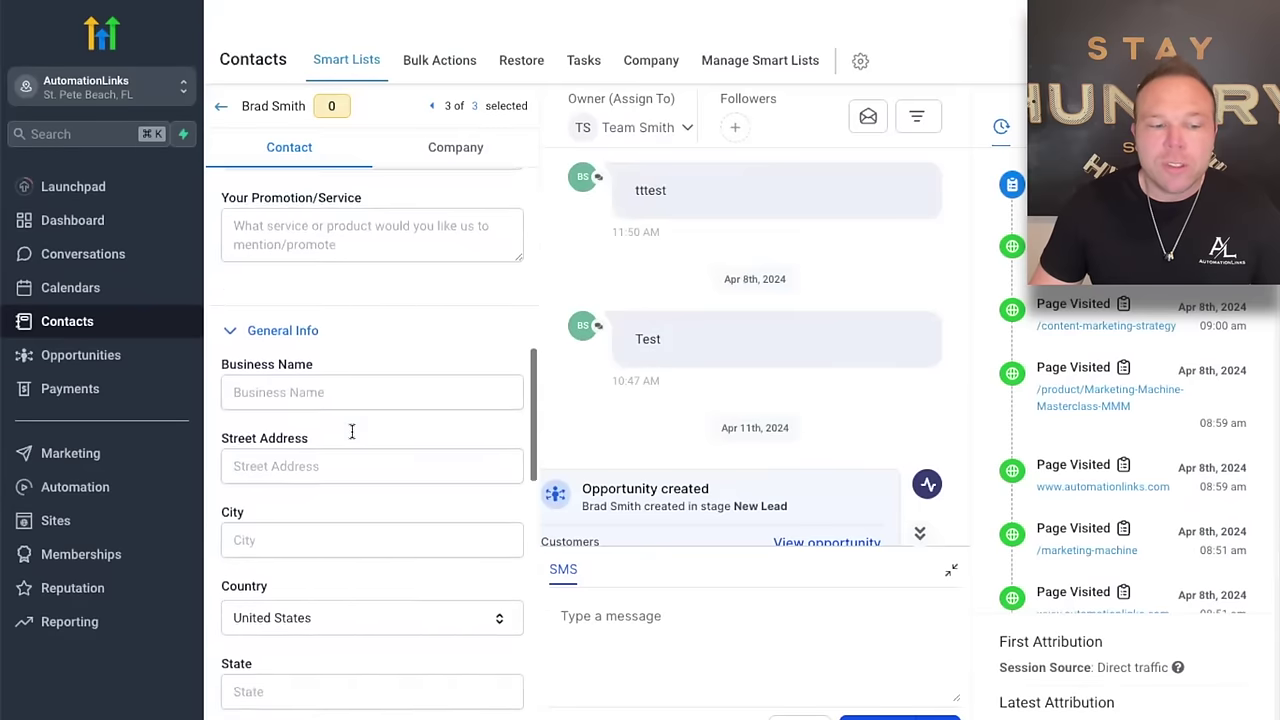
pyautogui.scroll(-5, 351, 431)
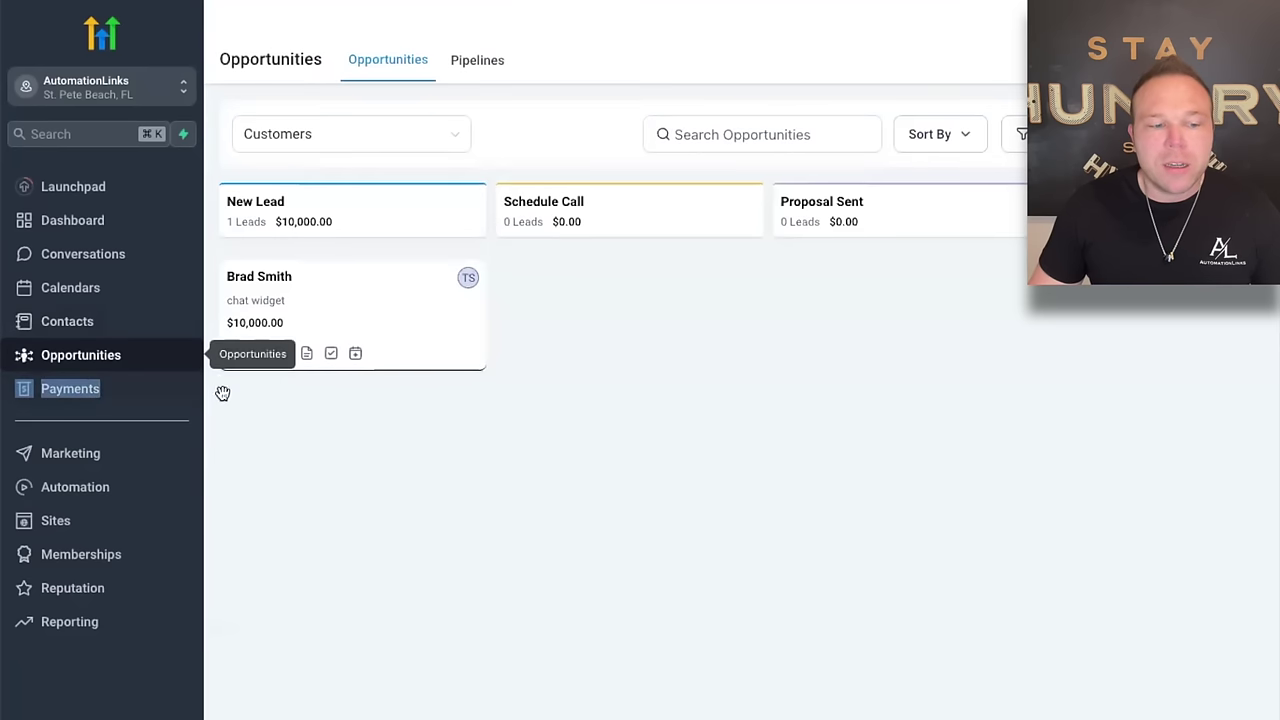
# Move the $10,000 chat widget lead in the Customers pipeline from New Lead to Schedule Call, and on to Proposal Sent
pyautogui.click(222, 393)
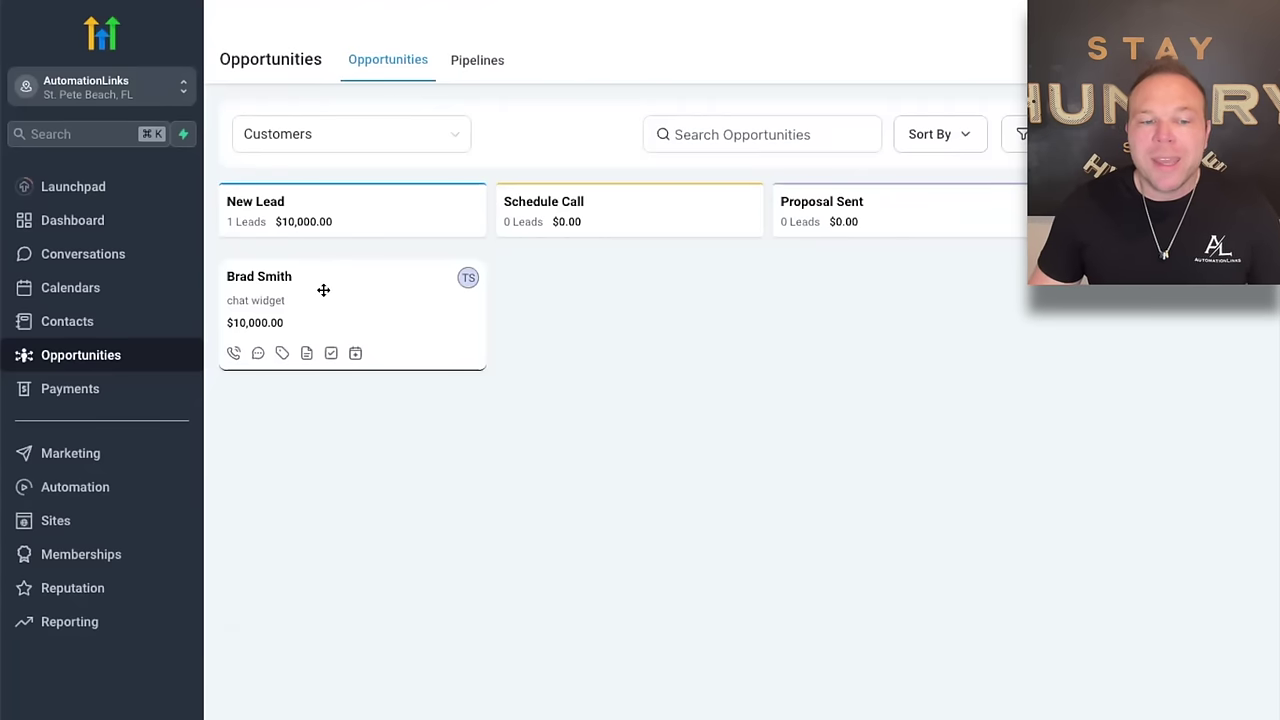
pyautogui.moveTo(314, 299); pyautogui.dragTo(550, 322)
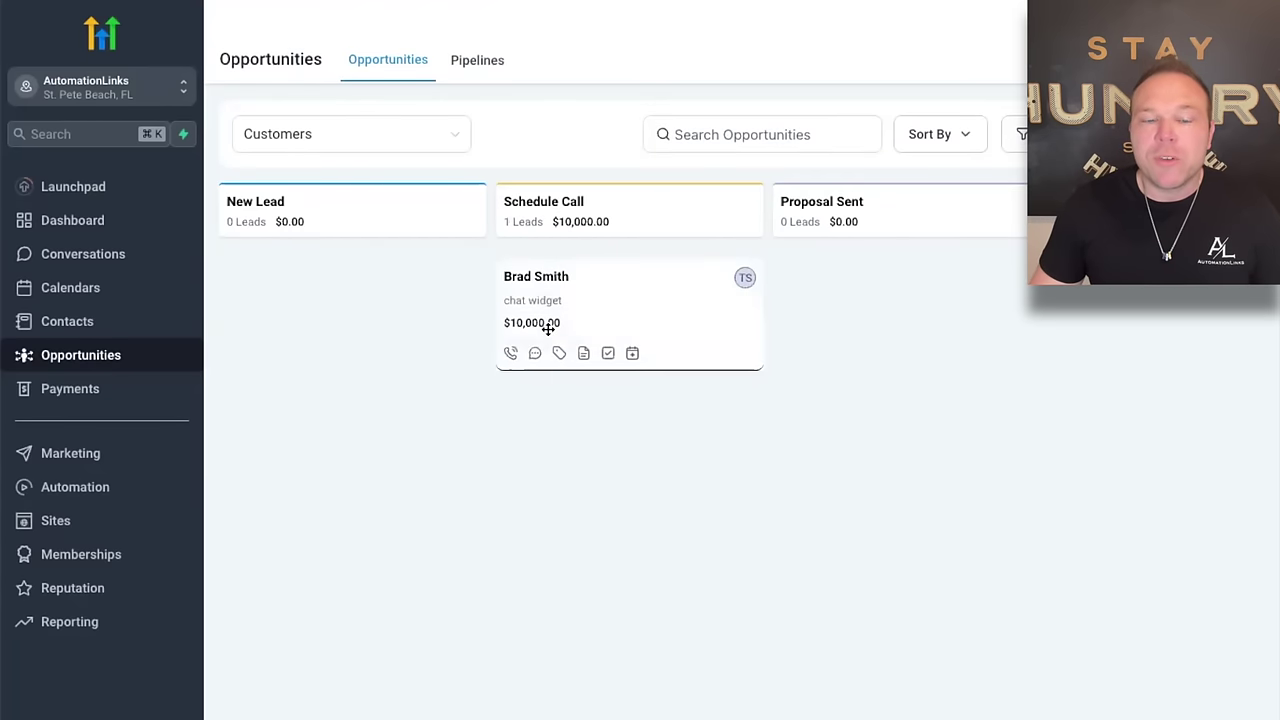
pyautogui.moveTo(609, 309); pyautogui.dragTo(1027, 350)
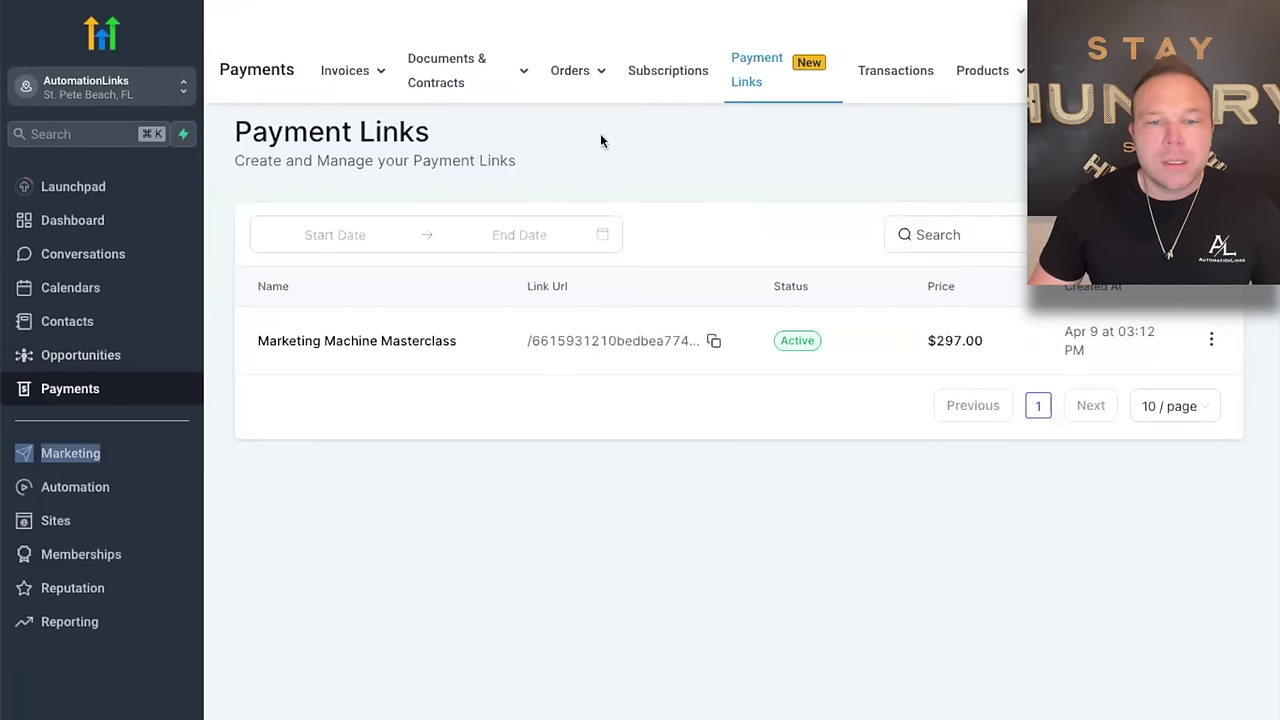
pyautogui.click(697, 152)
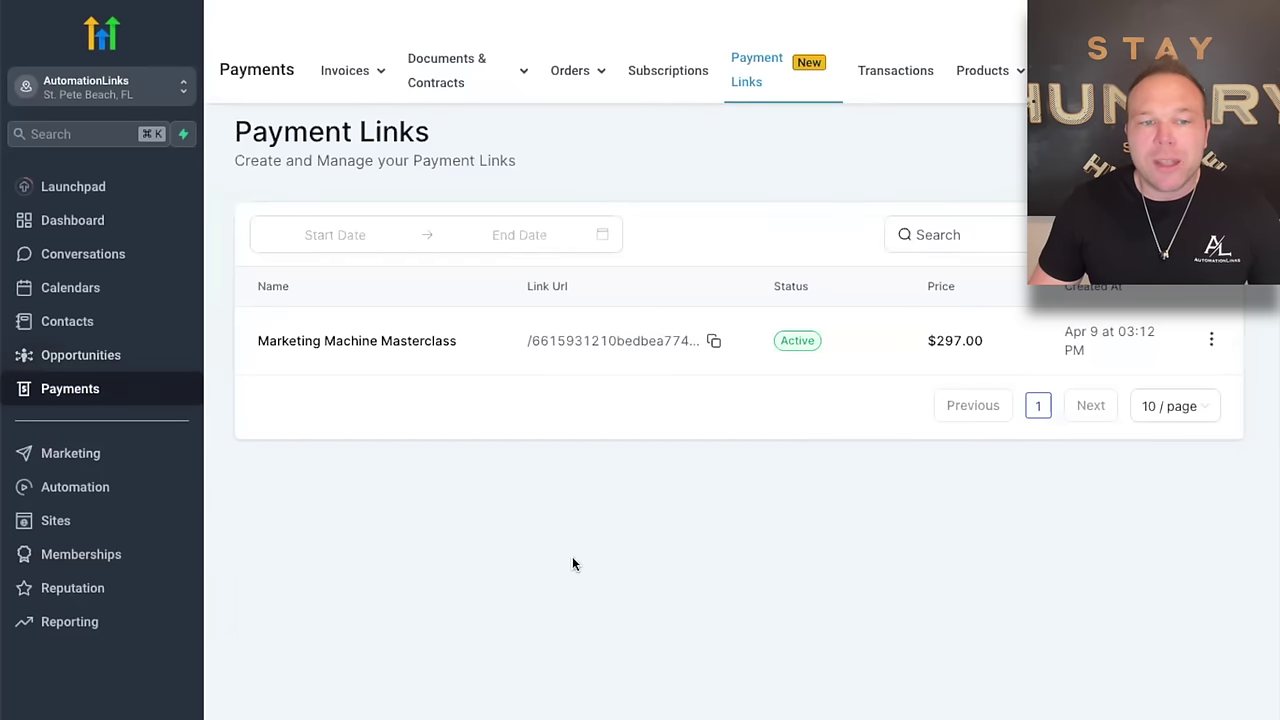
# Look over the payments areas, open the Marketing Machine Masterclass payment link to review its checkout options and preview, and go back
pyautogui.moveTo(369, 80)
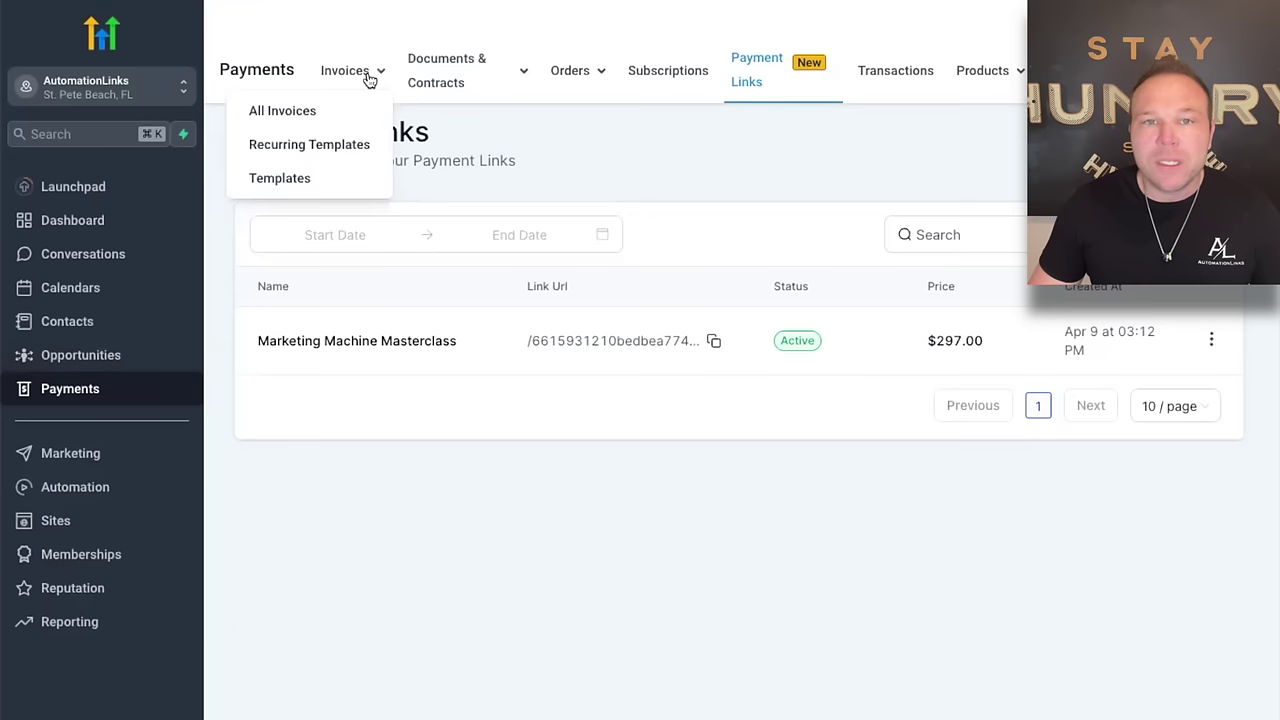
pyautogui.moveTo(456, 80)
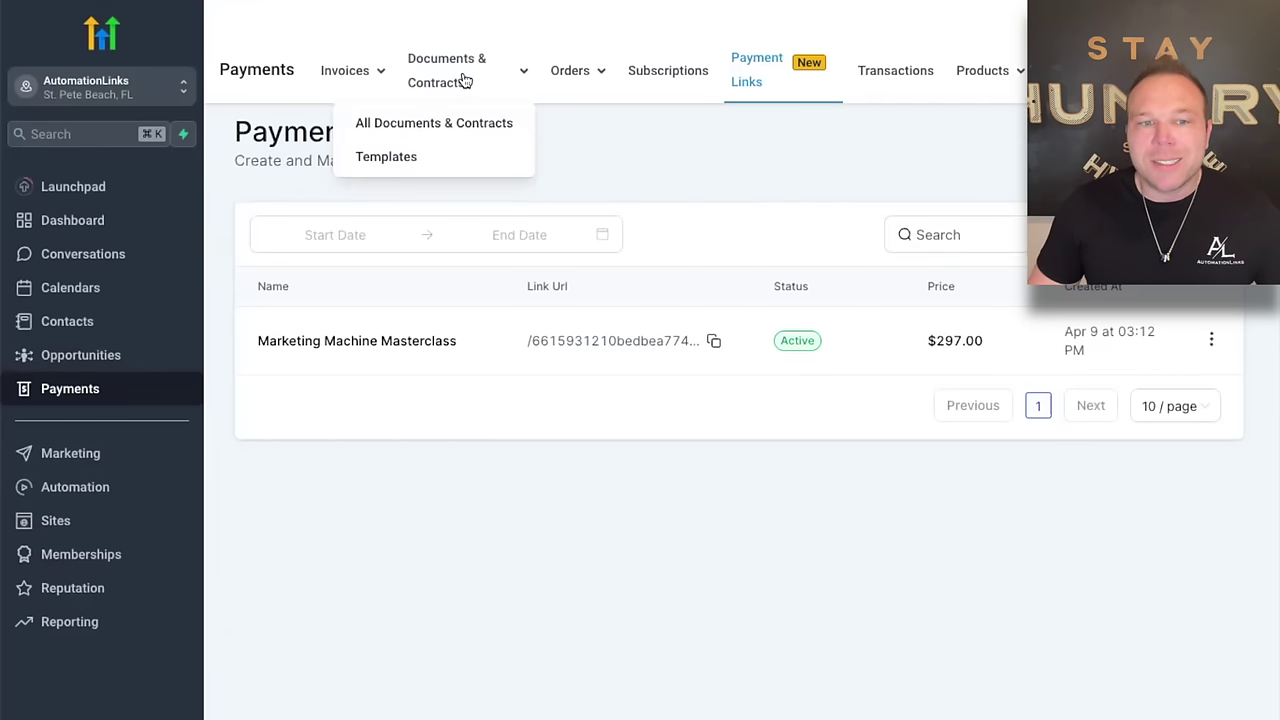
pyautogui.moveTo(599, 76)
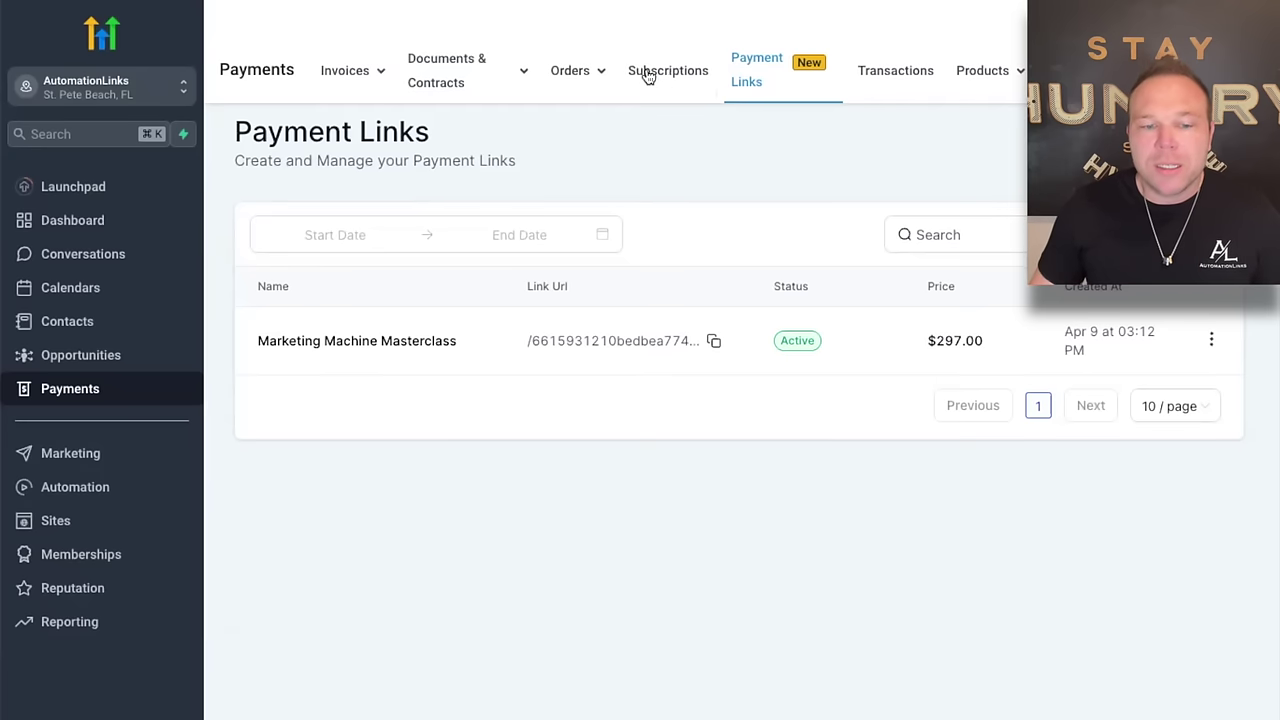
pyautogui.moveTo(983, 74)
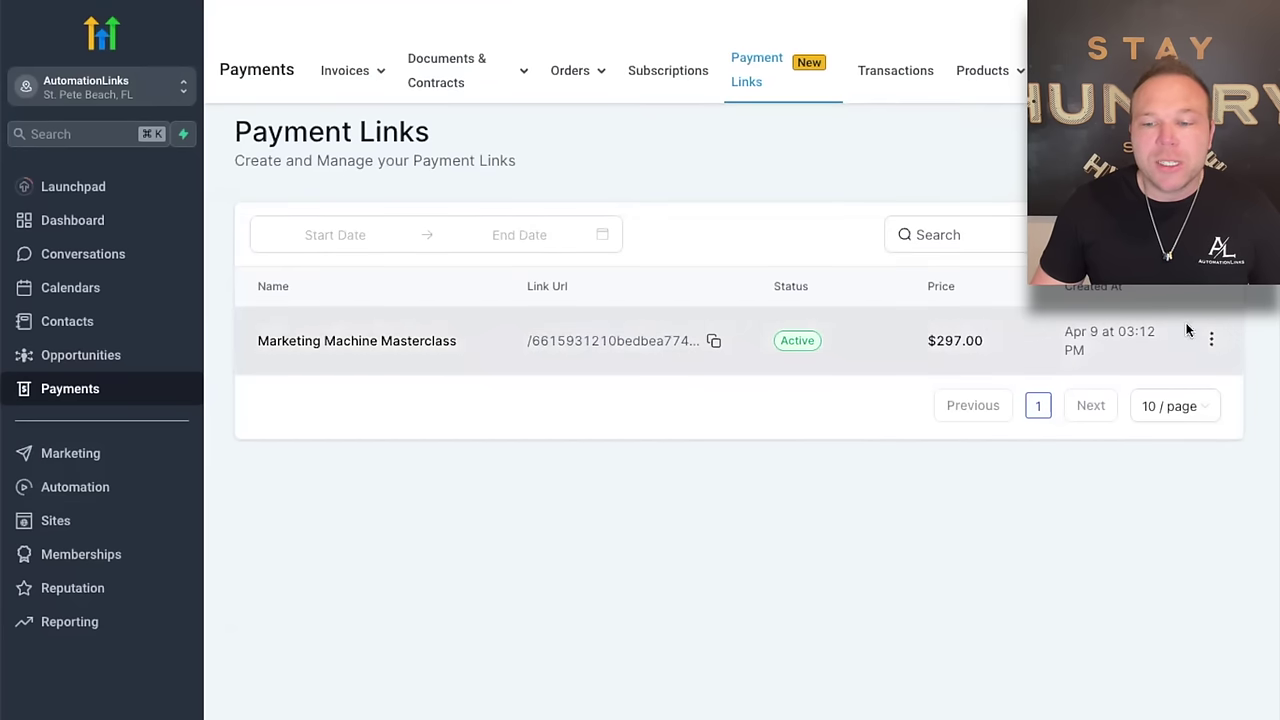
pyautogui.click(1210, 340)
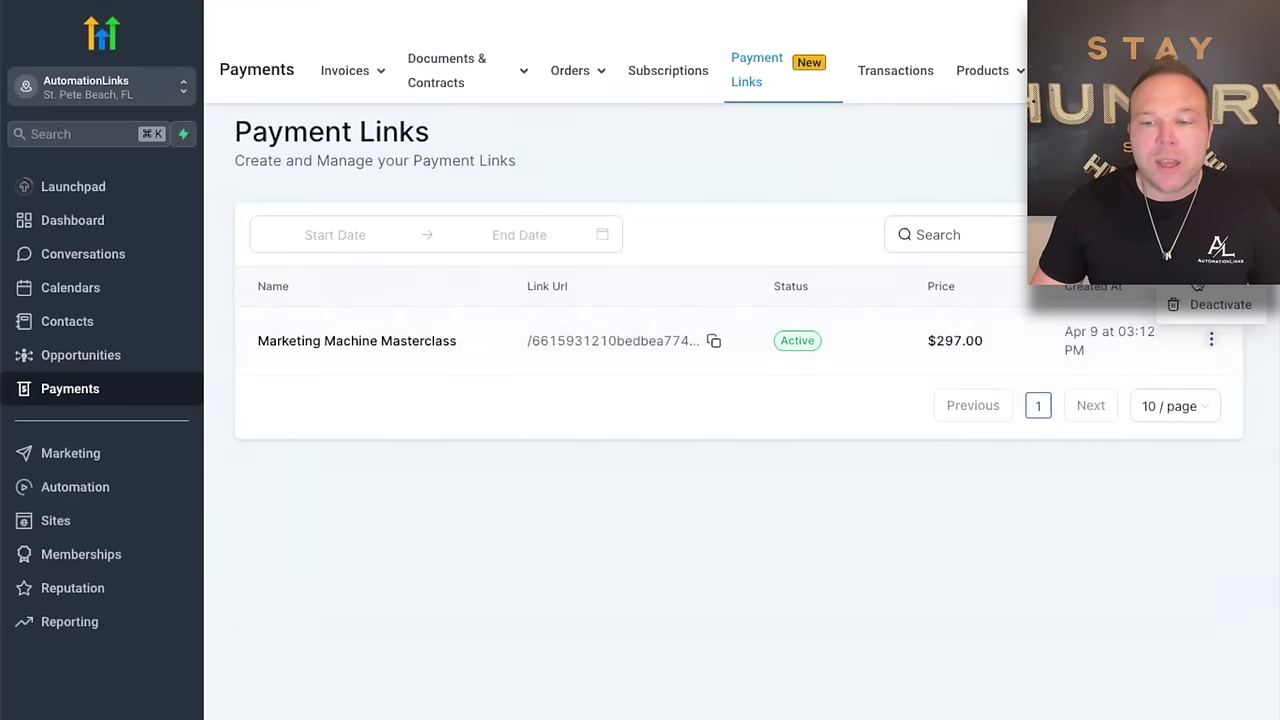
pyautogui.click(1197, 280)
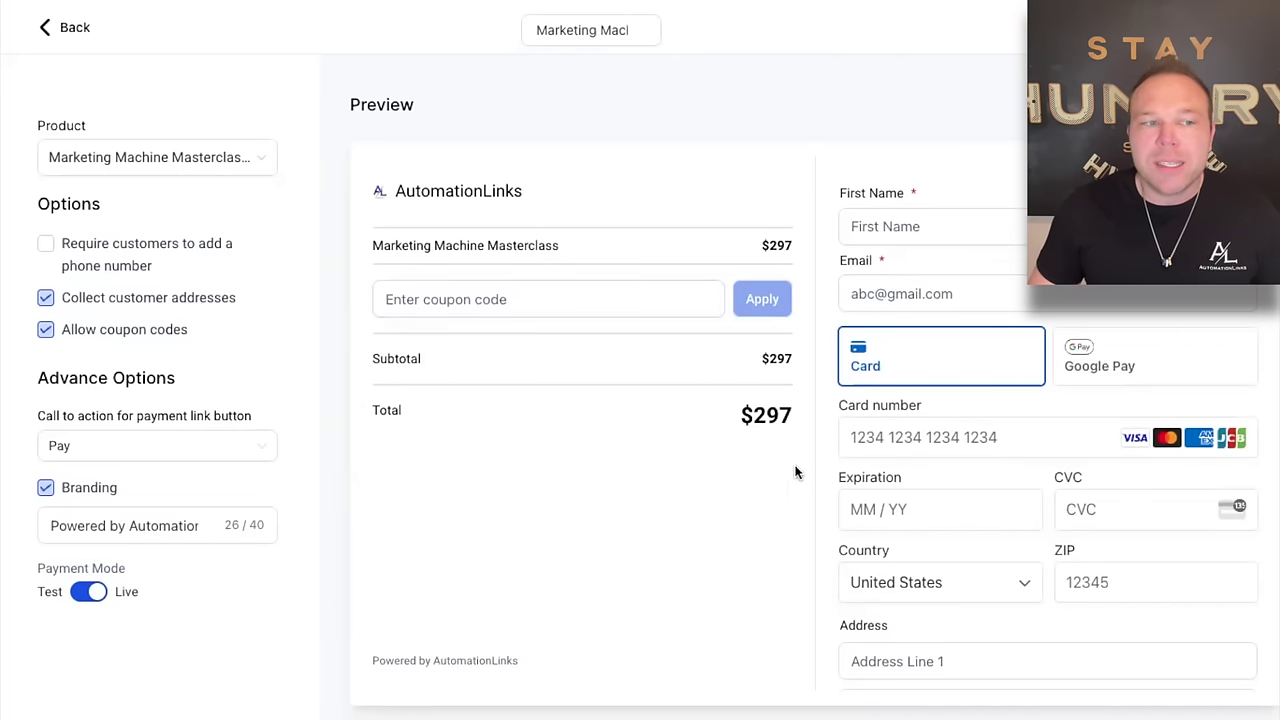
pyautogui.click(70, 30)
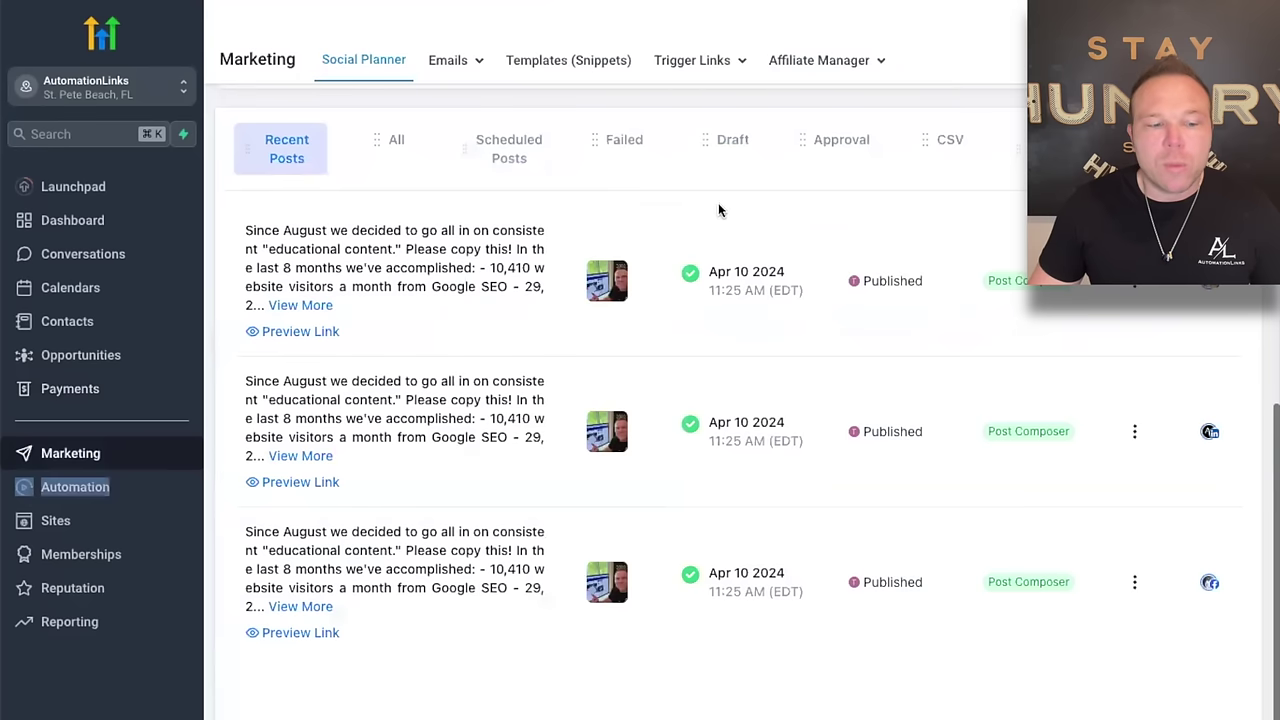
# Browse the Social Planner's template library and check the available new-post types, closing both without creating a post
pyautogui.scroll(5, 880, 200)
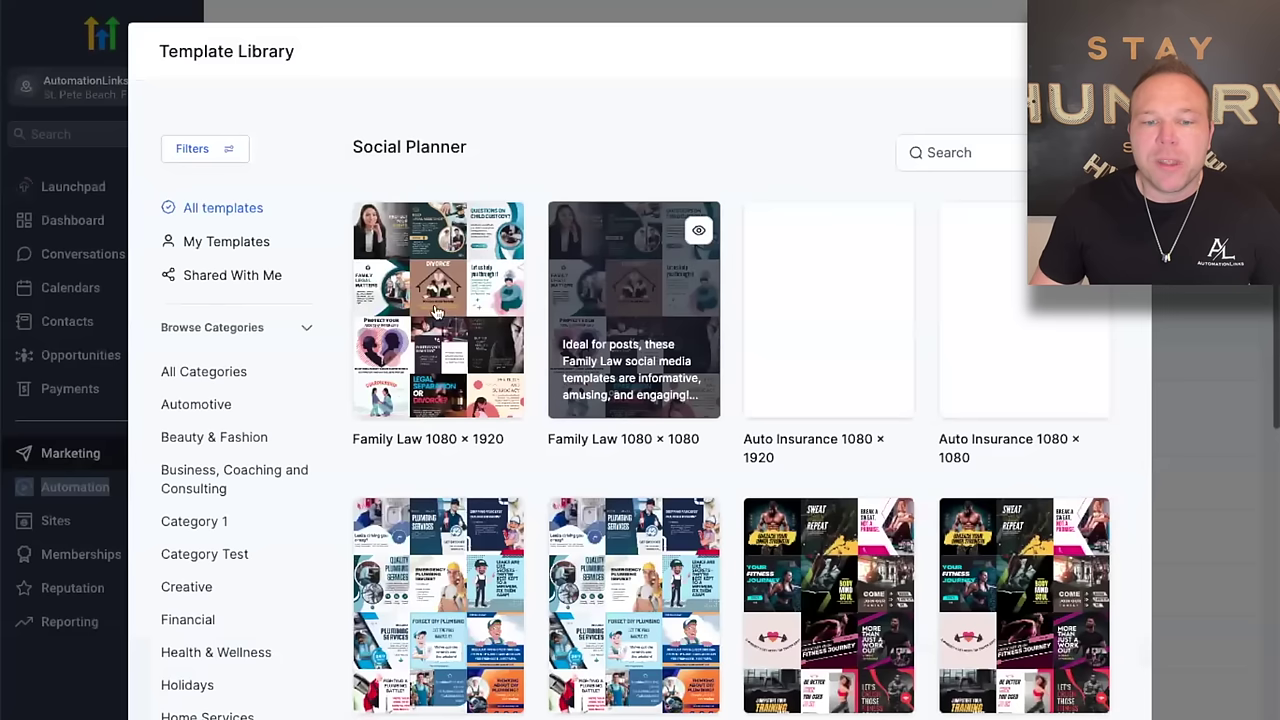
pyautogui.press('Escape')
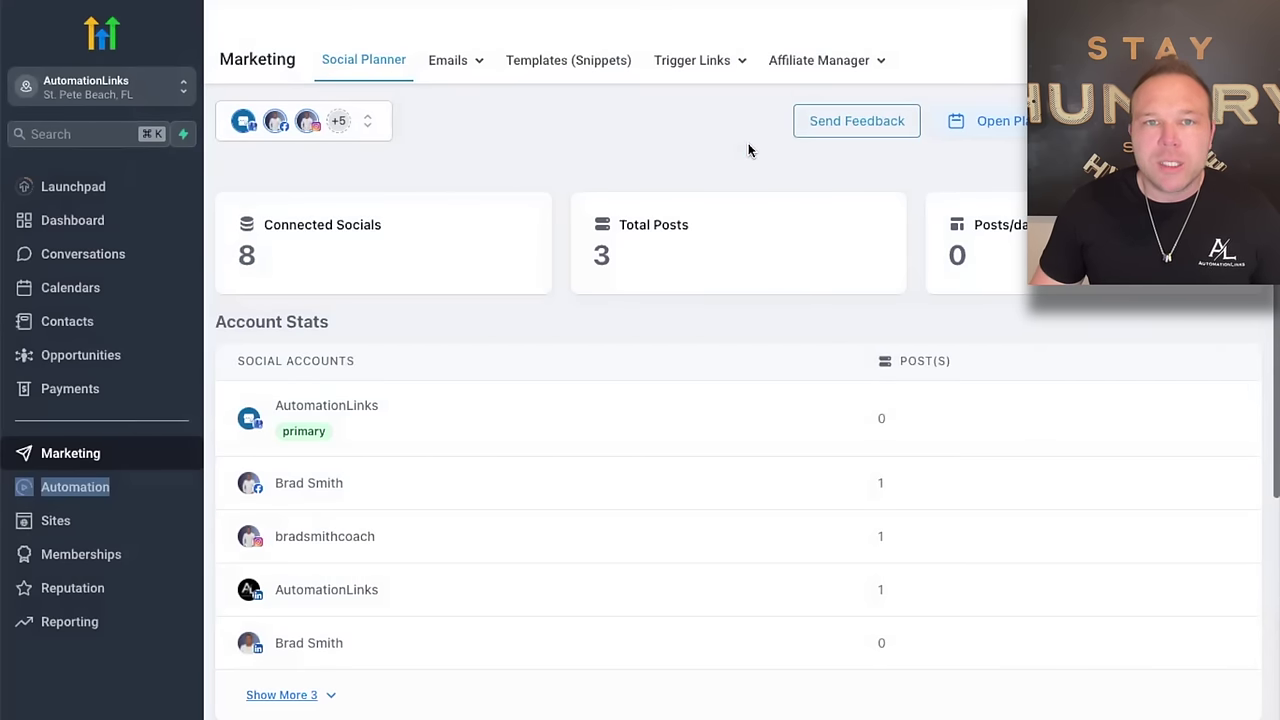
pyautogui.click(1180, 121)
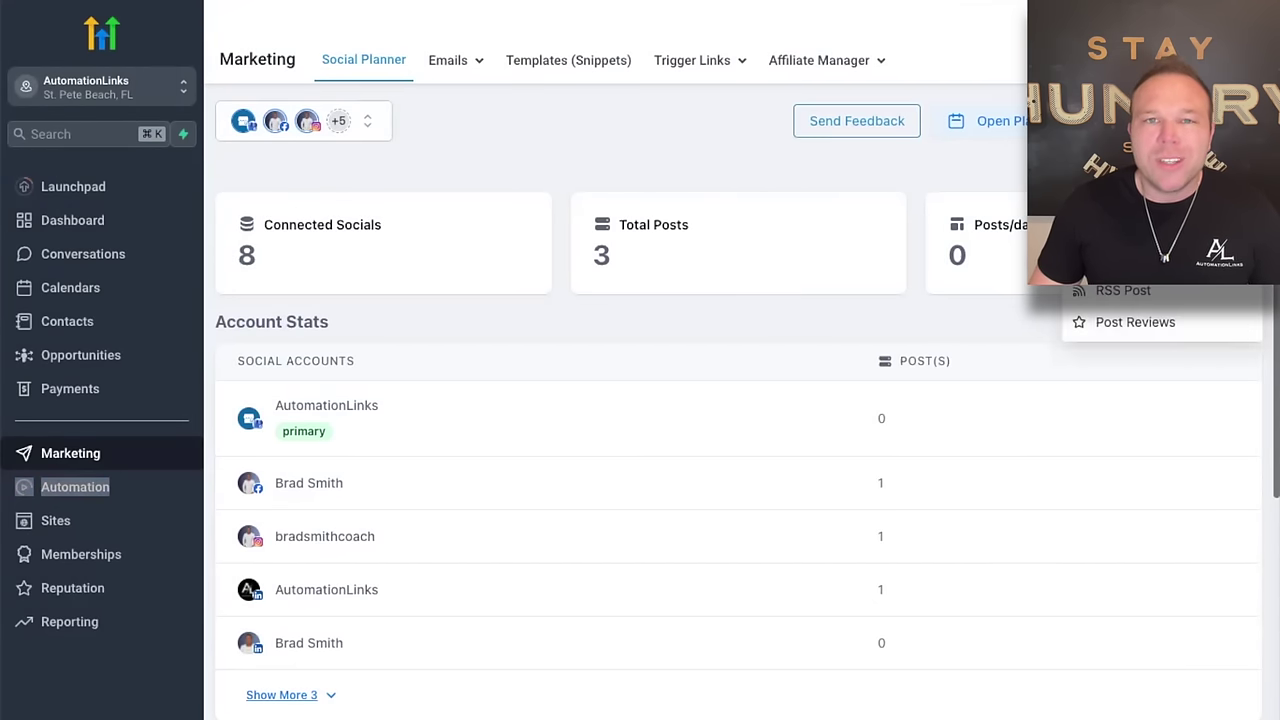
pyautogui.click(678, 170)
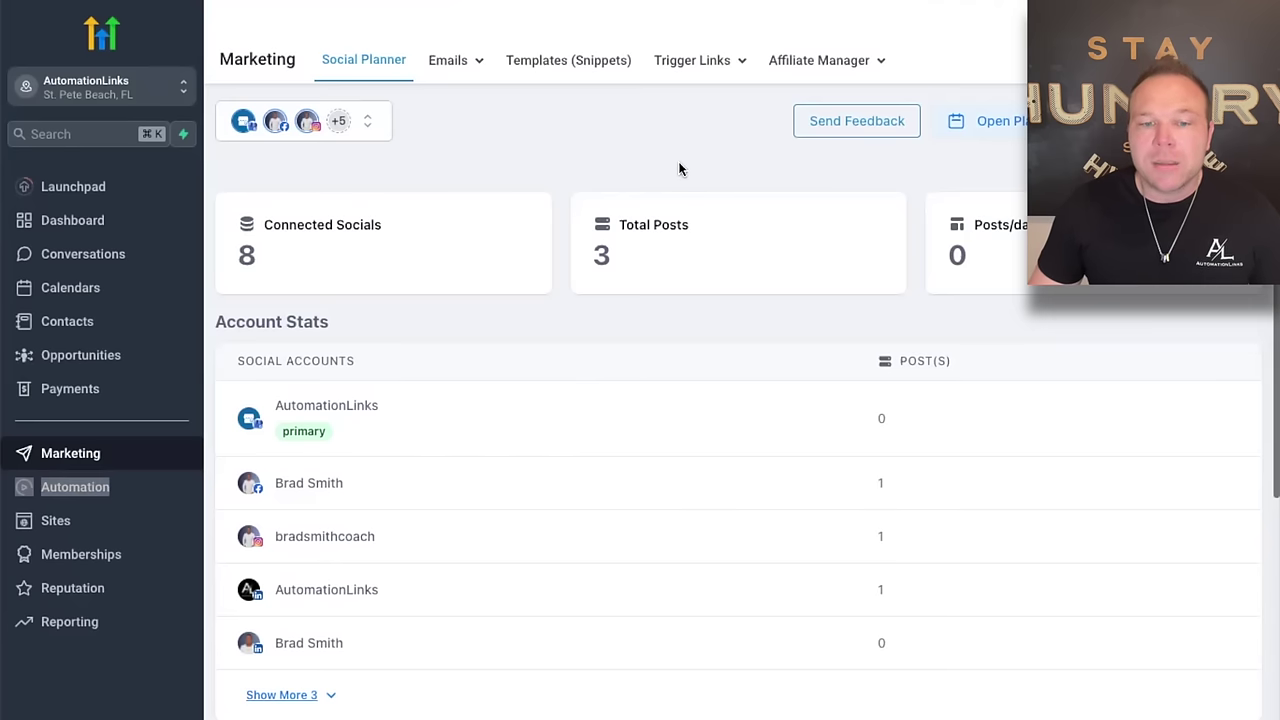
pyautogui.scroll(-3, 753, 297)
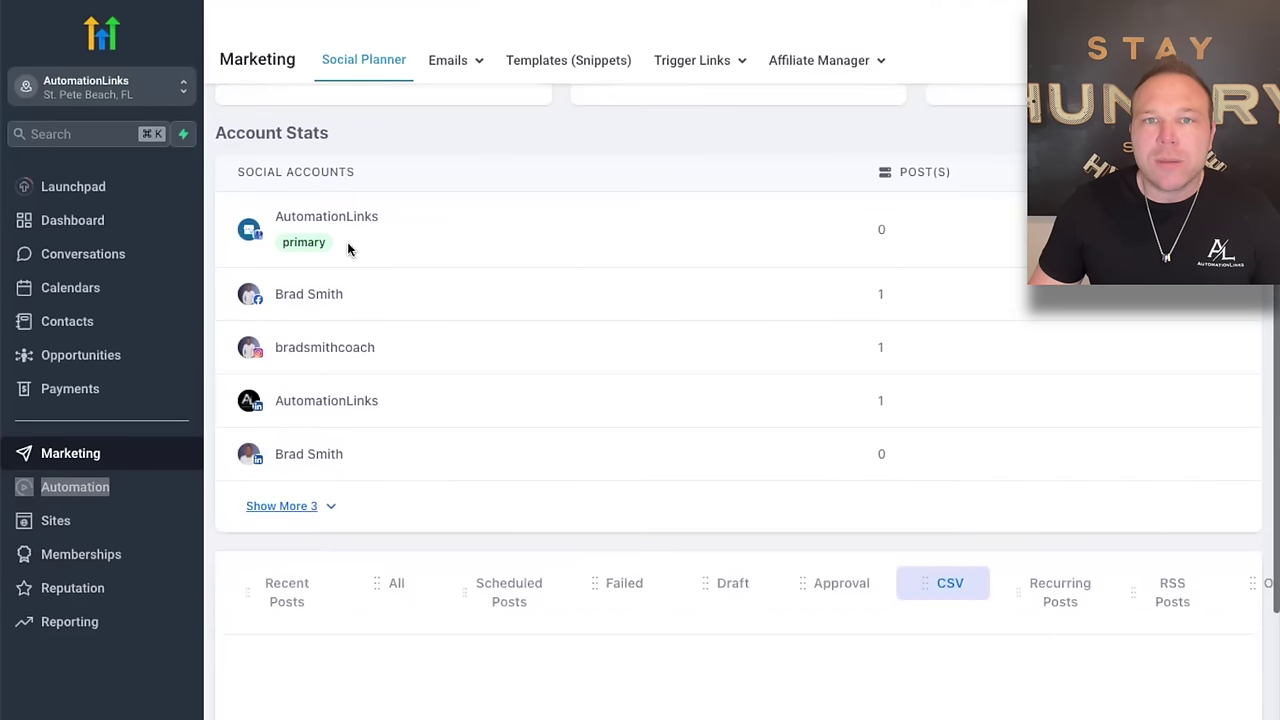
pyautogui.scroll(-3, 348, 244)
pyautogui.scroll(5, 348, 244)
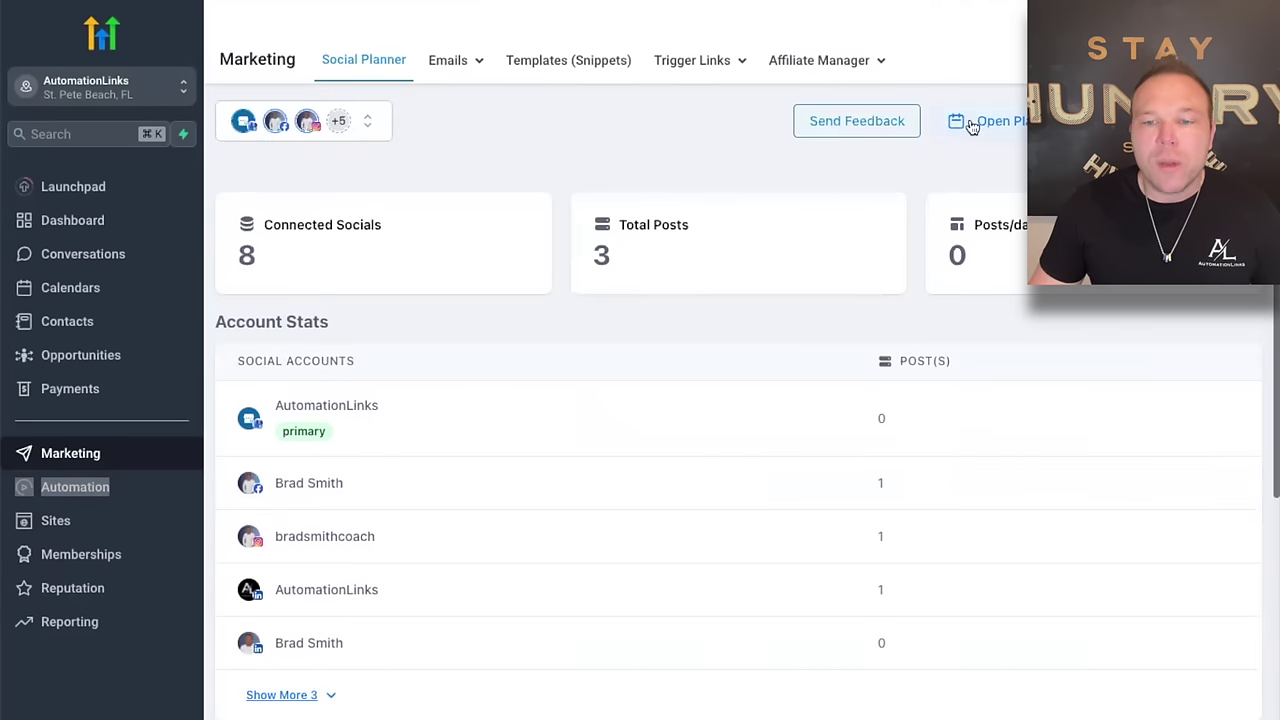
# Open the social post planner calendar and review the April 2024 posts
pyautogui.click(1005, 121)
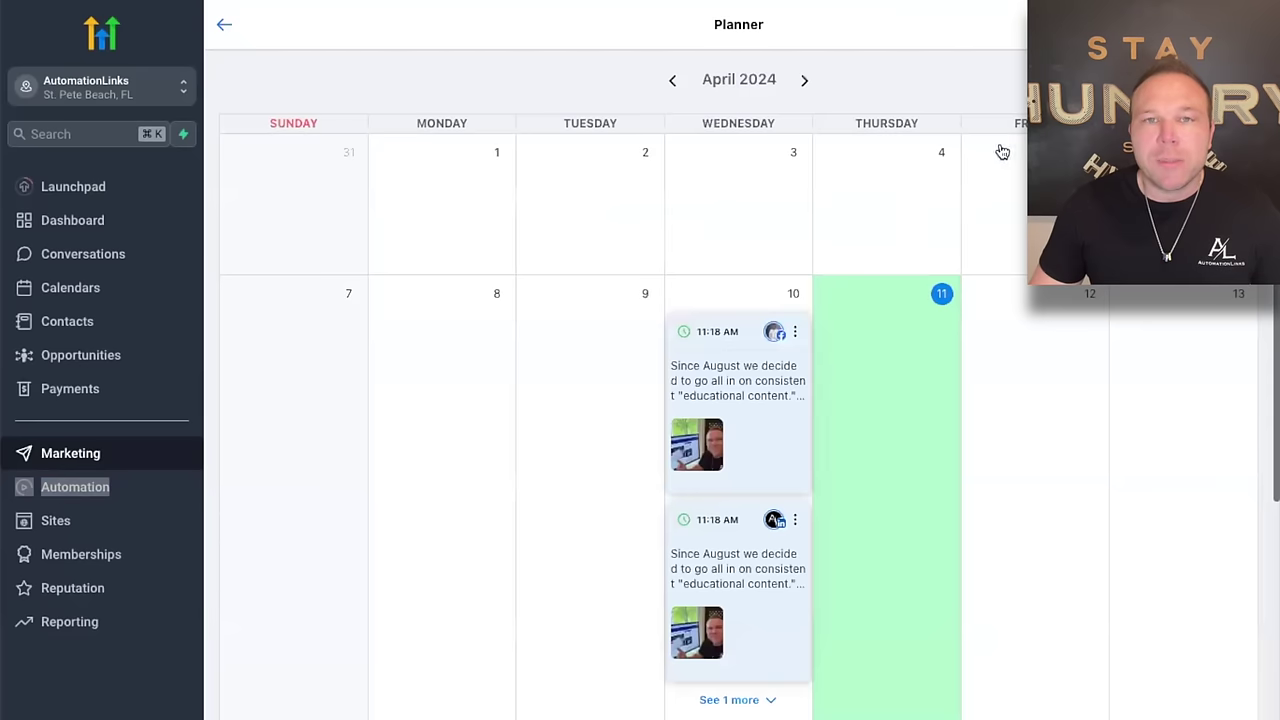
pyautogui.scroll(-1, 890, 275)
pyautogui.scroll(-1, 890, 275)
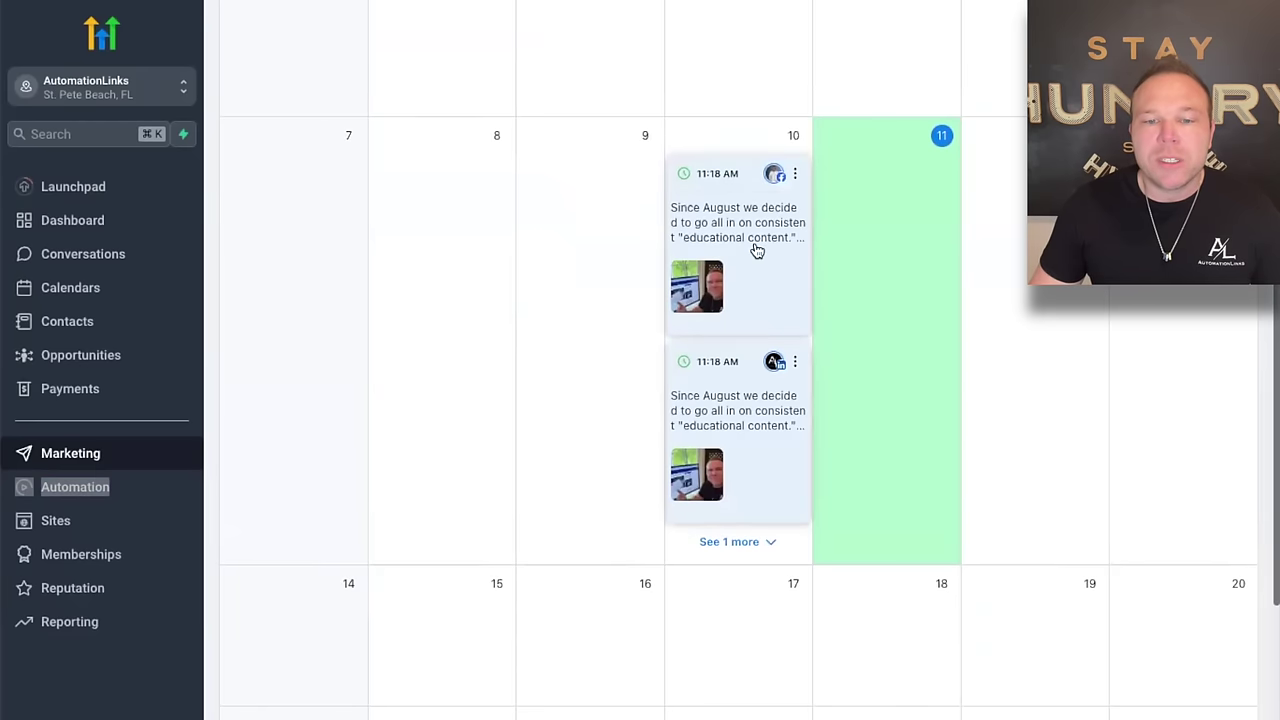
pyautogui.scroll(2, 757, 250)
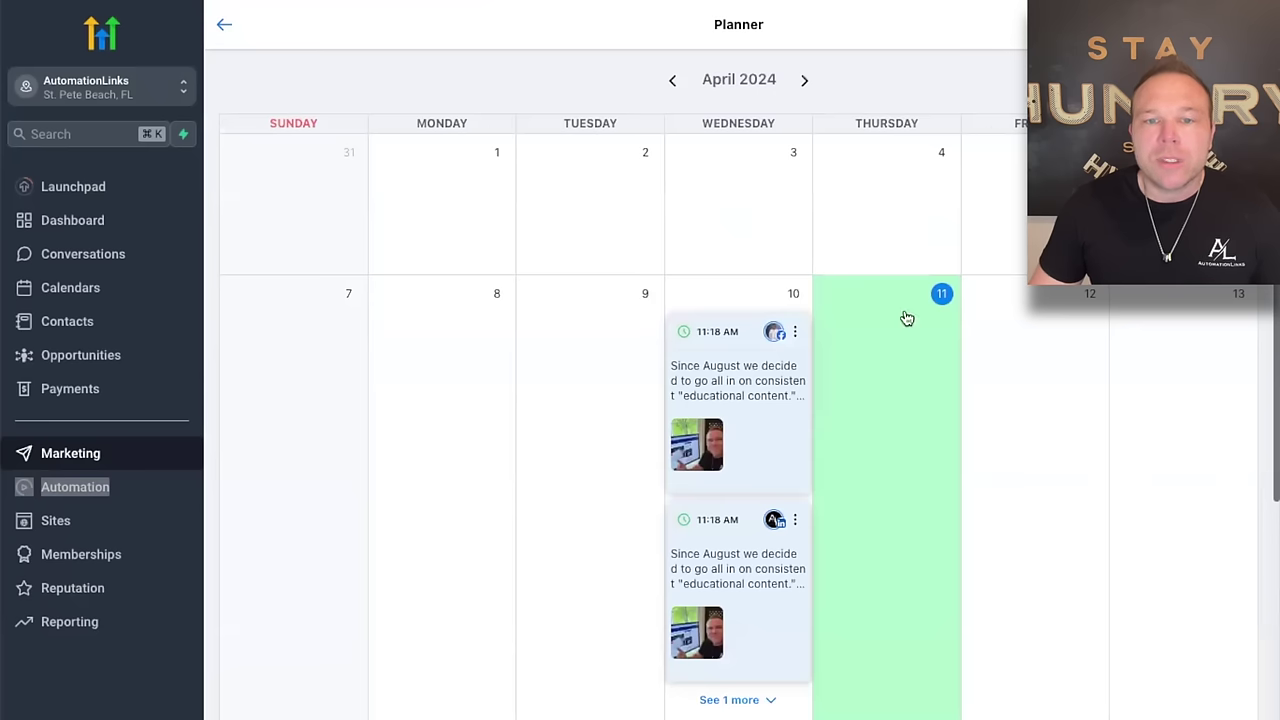
pyautogui.scroll(-2, 838, 378)
pyautogui.scroll(2, 1150, 415)
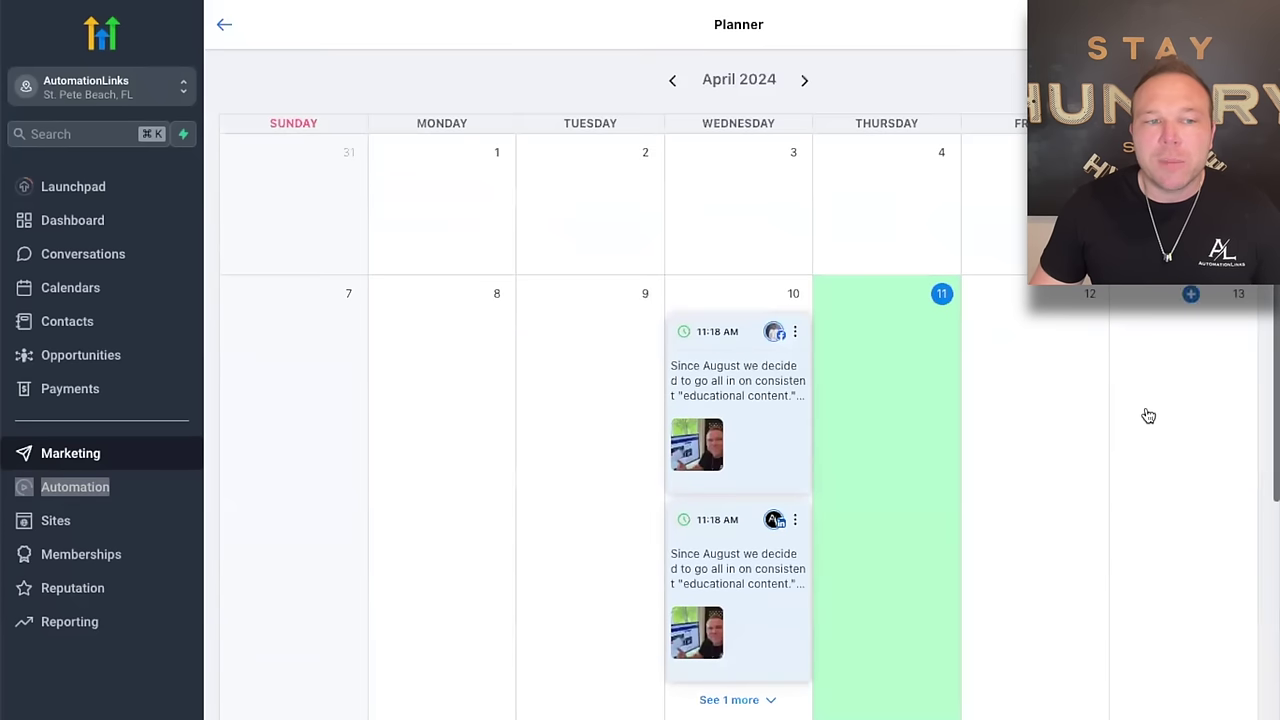
# Return to the Social Planner overview and open the preview of the first recent post
pyautogui.click(226, 28)
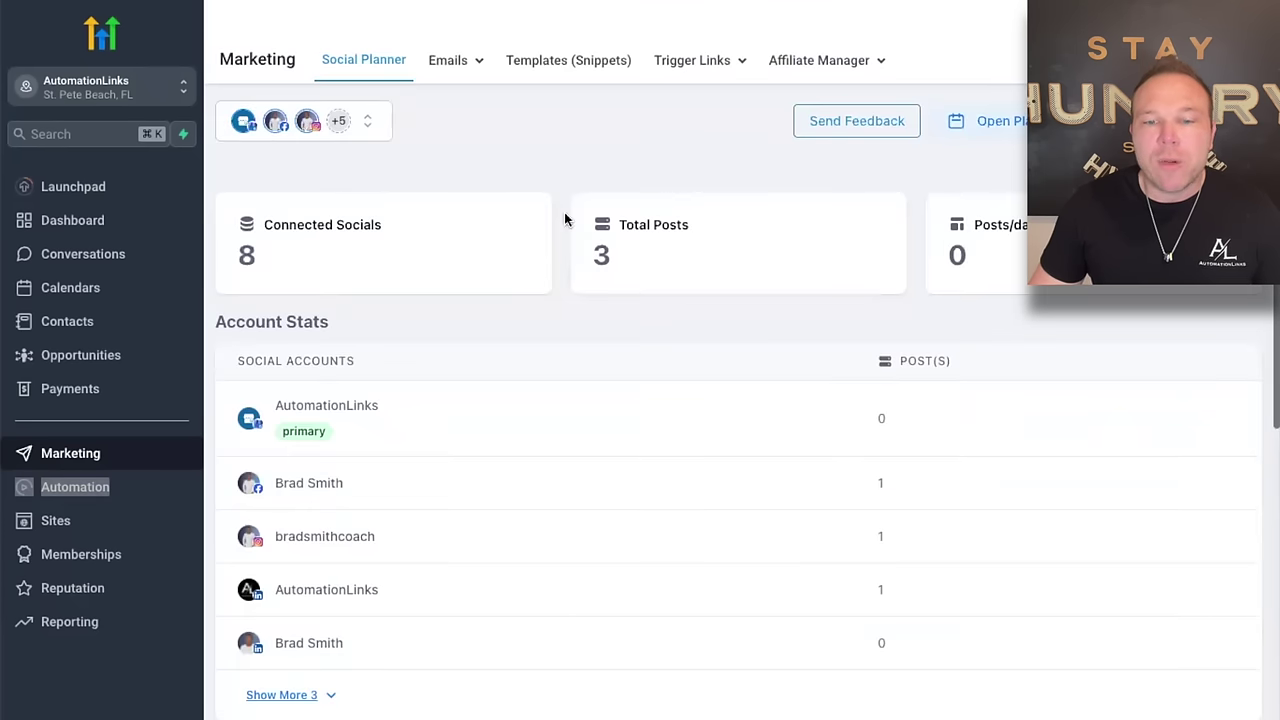
pyautogui.scroll(-5, 591, 252)
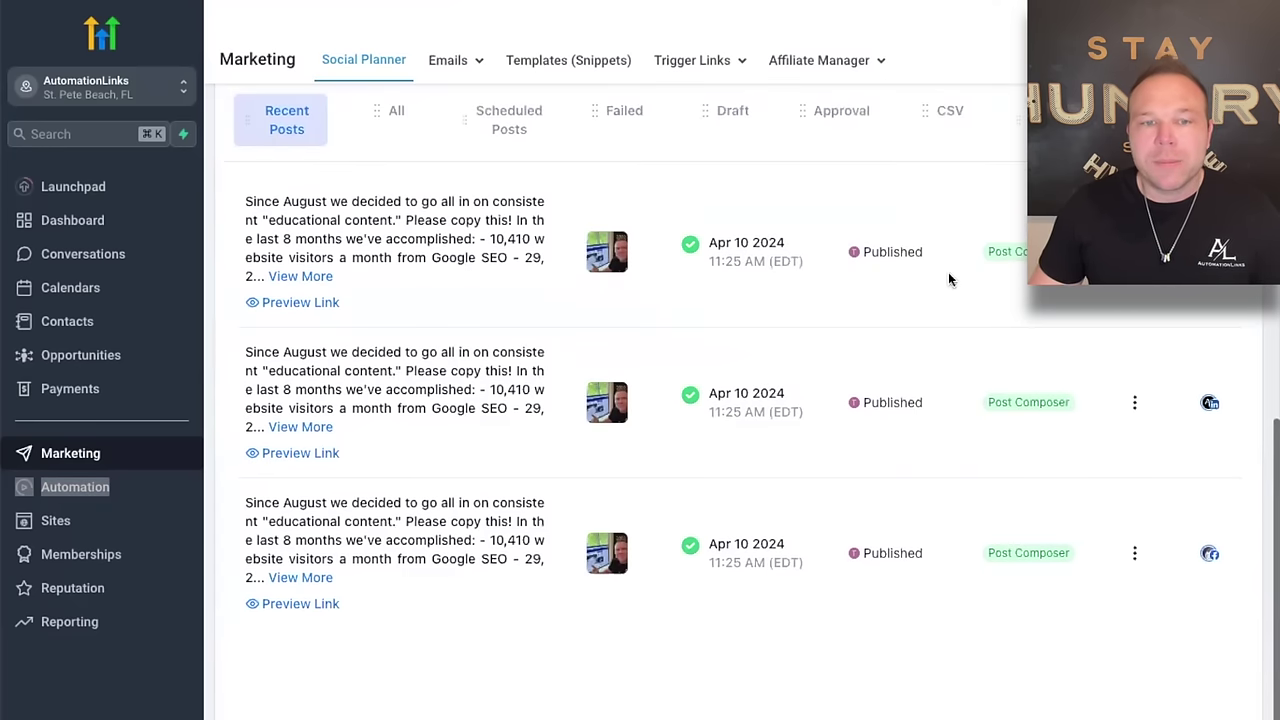
pyautogui.click(330, 303)
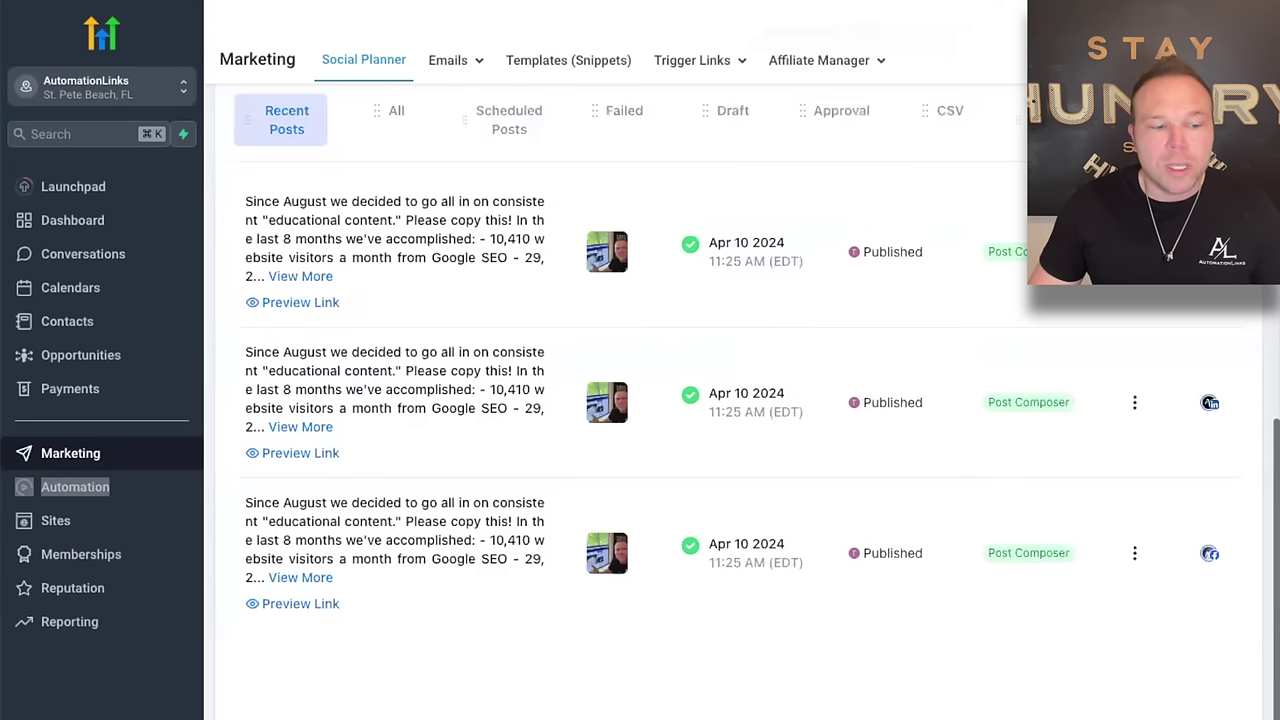
# Open the Newsletter workflow under Automation and inspect the settings of its first Wait action
pyautogui.click(75, 487)
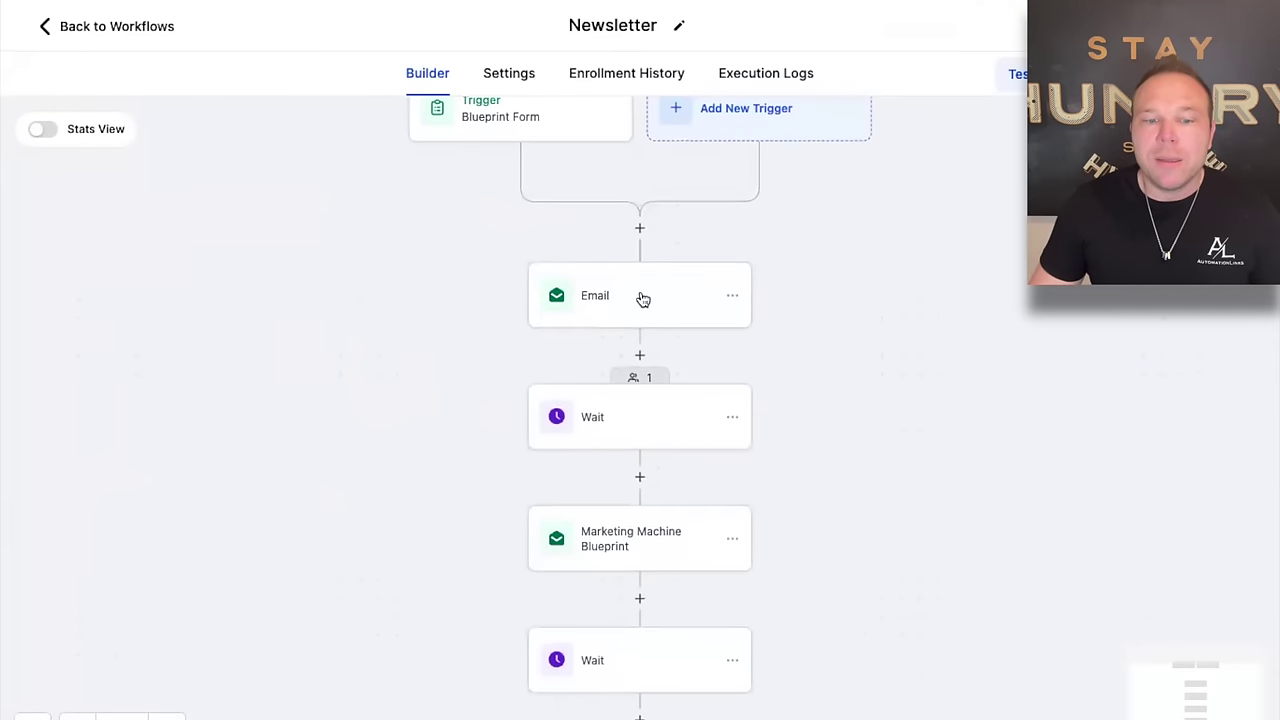
pyautogui.scroll(-1, 643, 298)
pyautogui.click(614, 363)
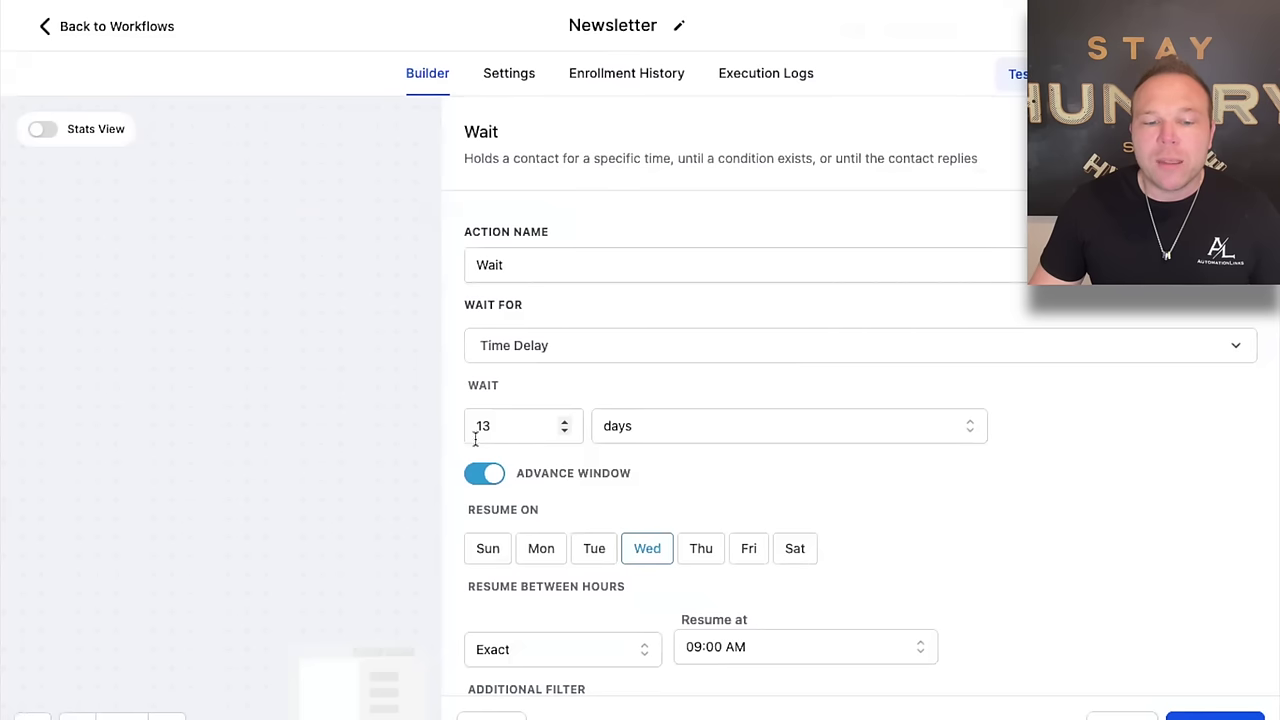
pyautogui.press('Escape')
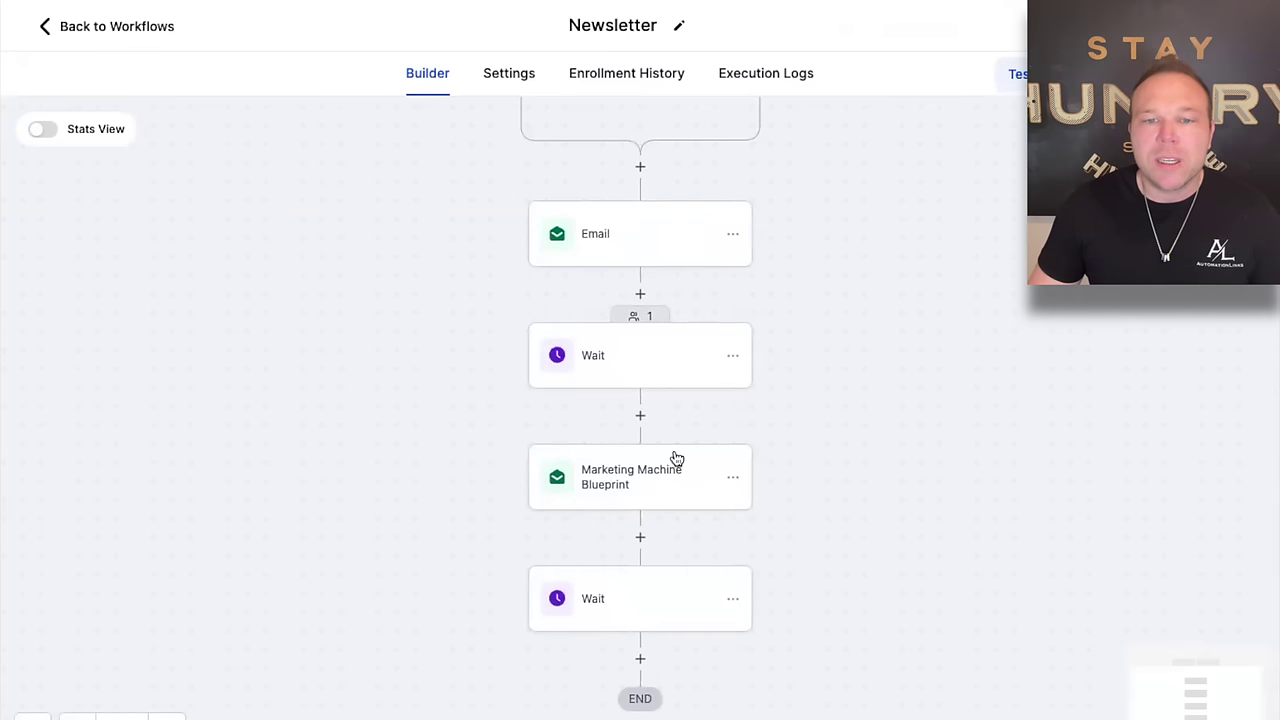
# Turn on Stats View for the Newsletter workflow to check its email statistics, and return to the workflow list
pyautogui.click(48, 135)
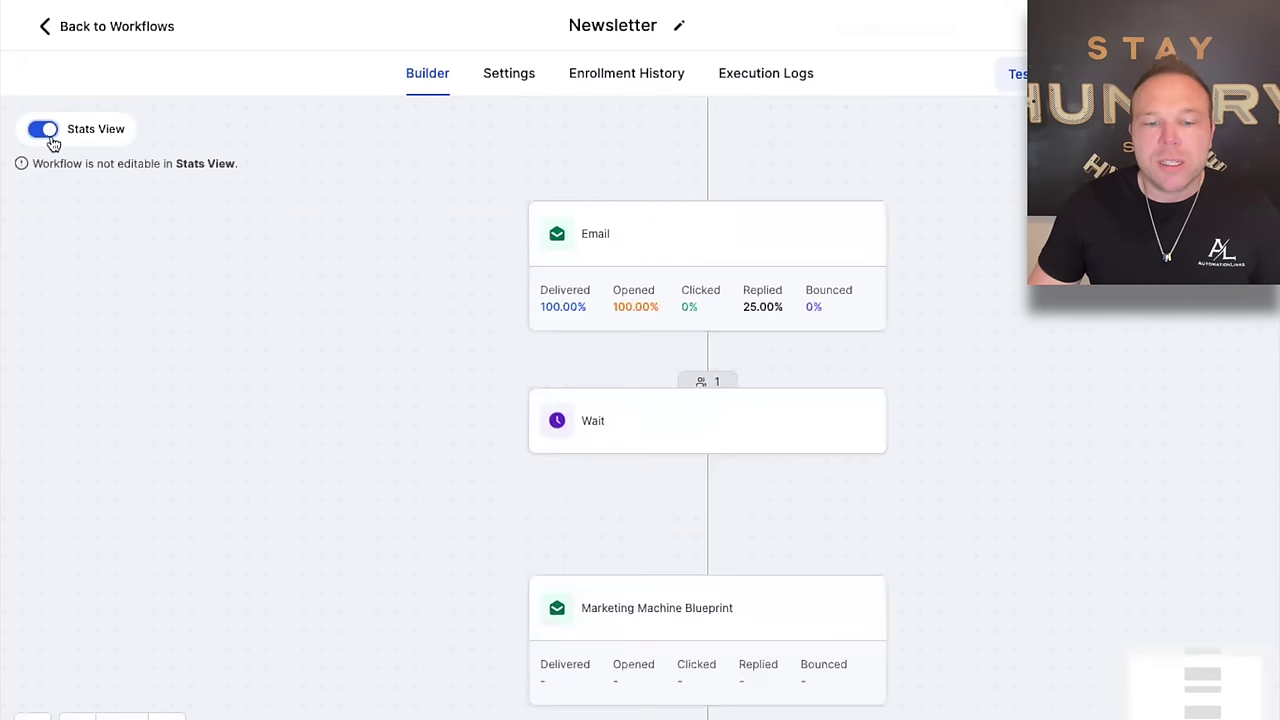
pyautogui.click(138, 32)
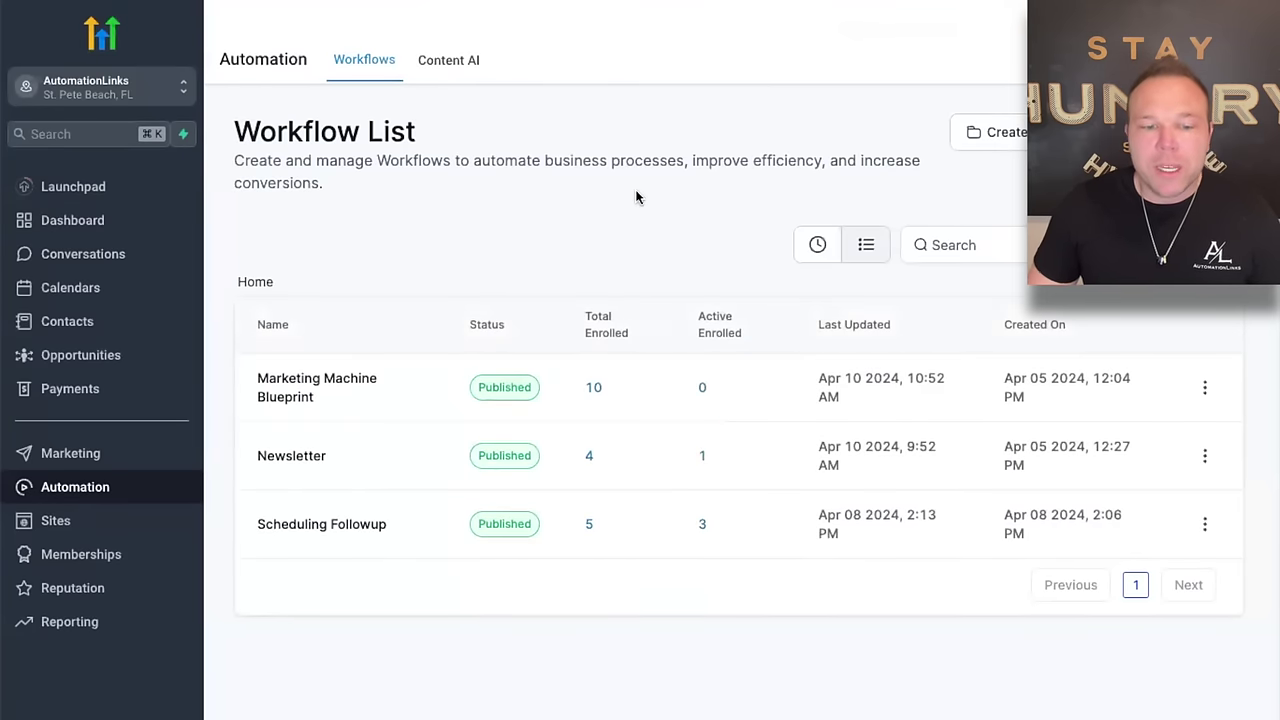
pyautogui.click(992, 2)
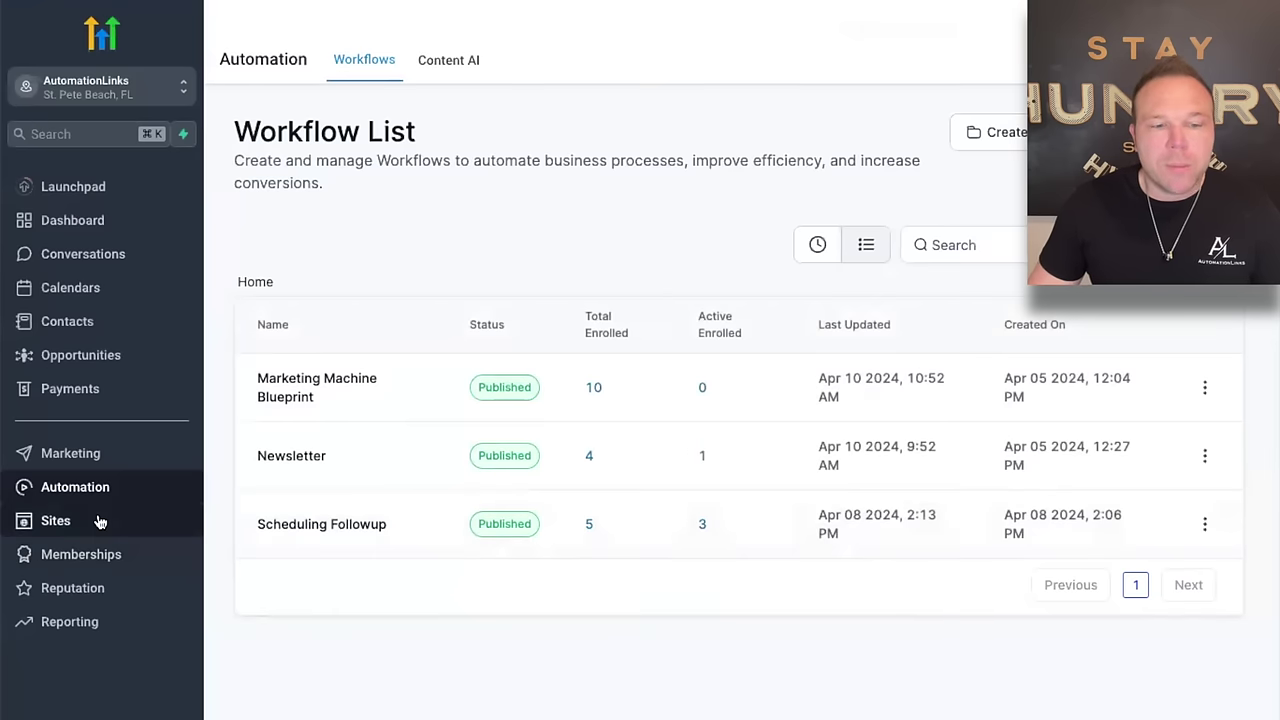
# Open the form builder list under Sites, look over the existing forms, and check the survey section
pyautogui.click(109, 522)
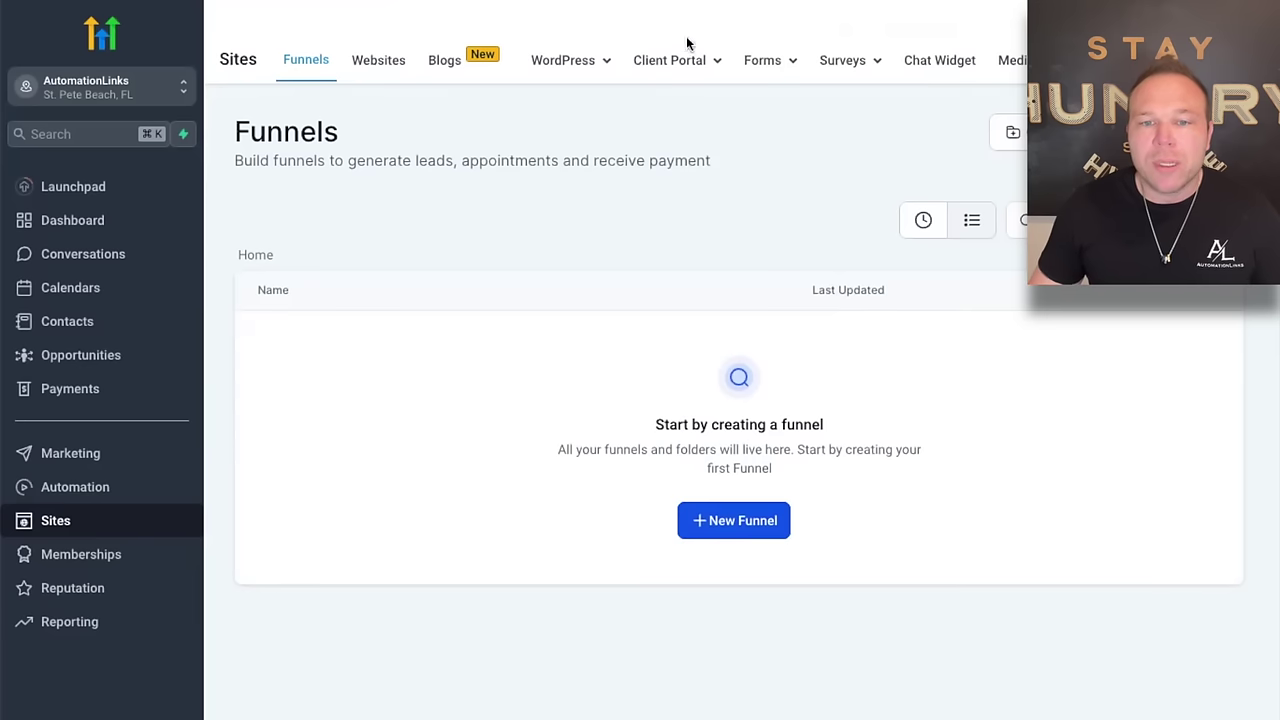
pyautogui.moveTo(777, 64)
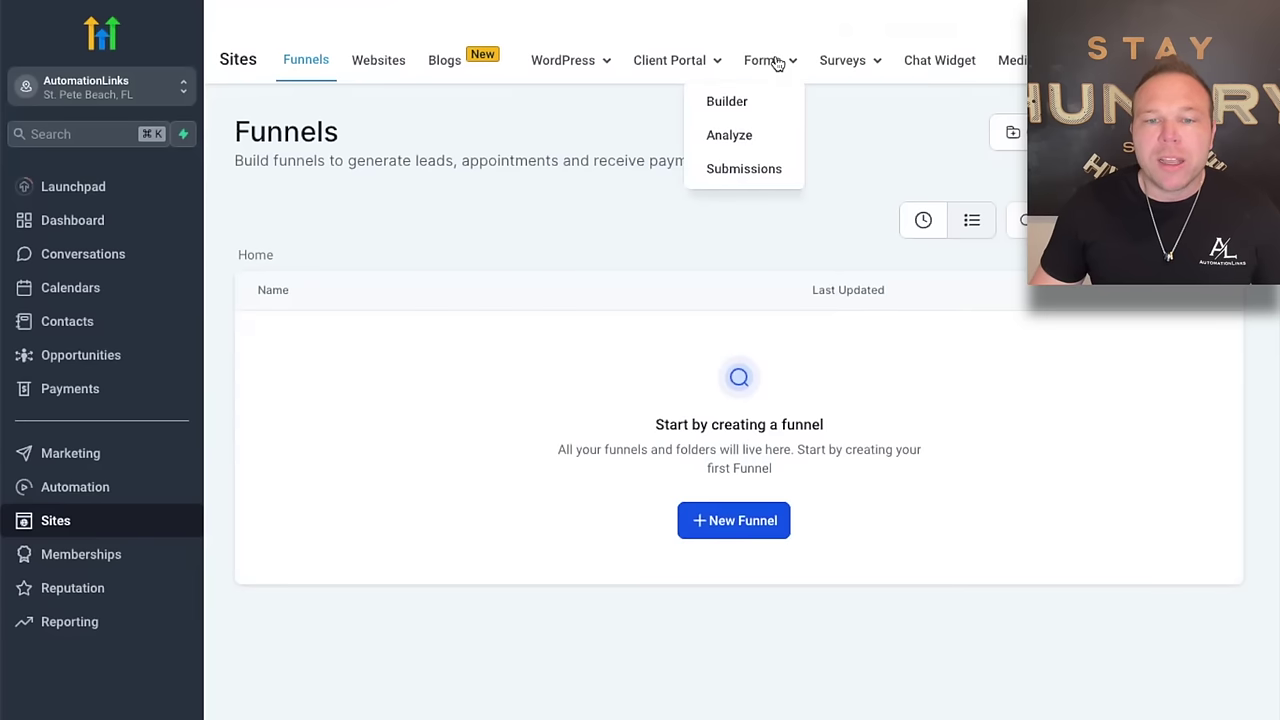
pyautogui.click(745, 104)
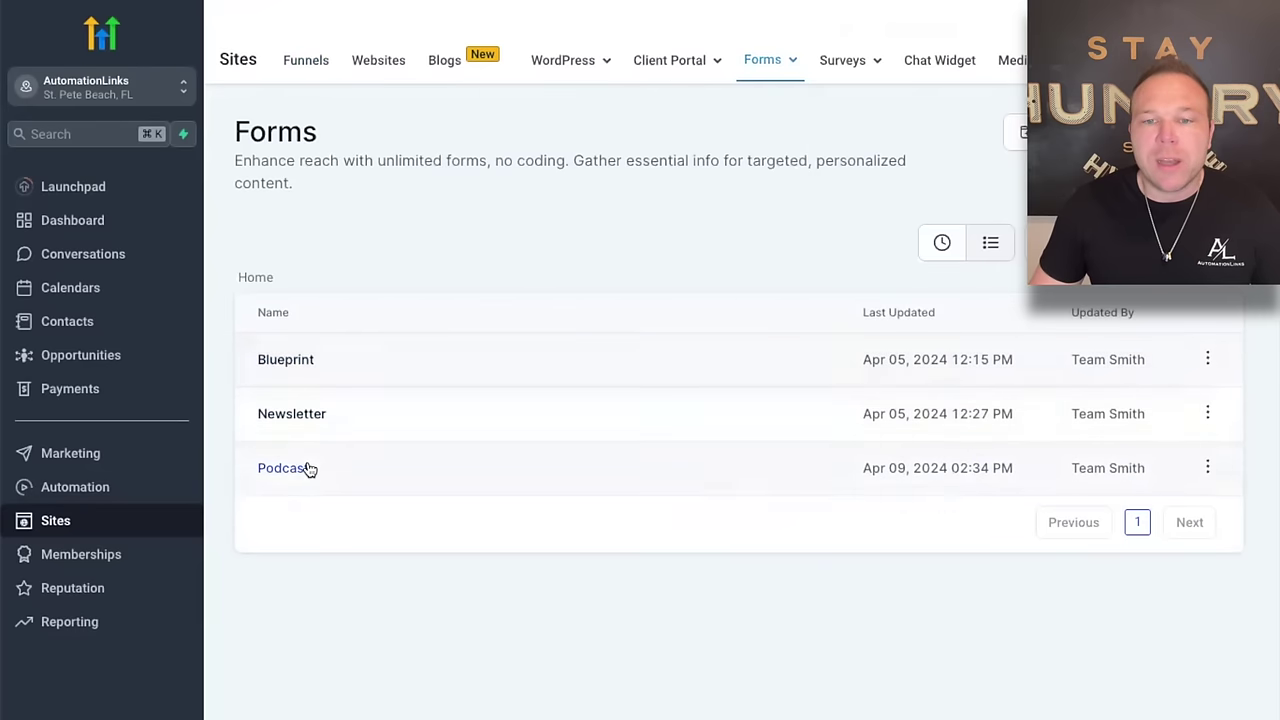
pyautogui.click(852, 61)
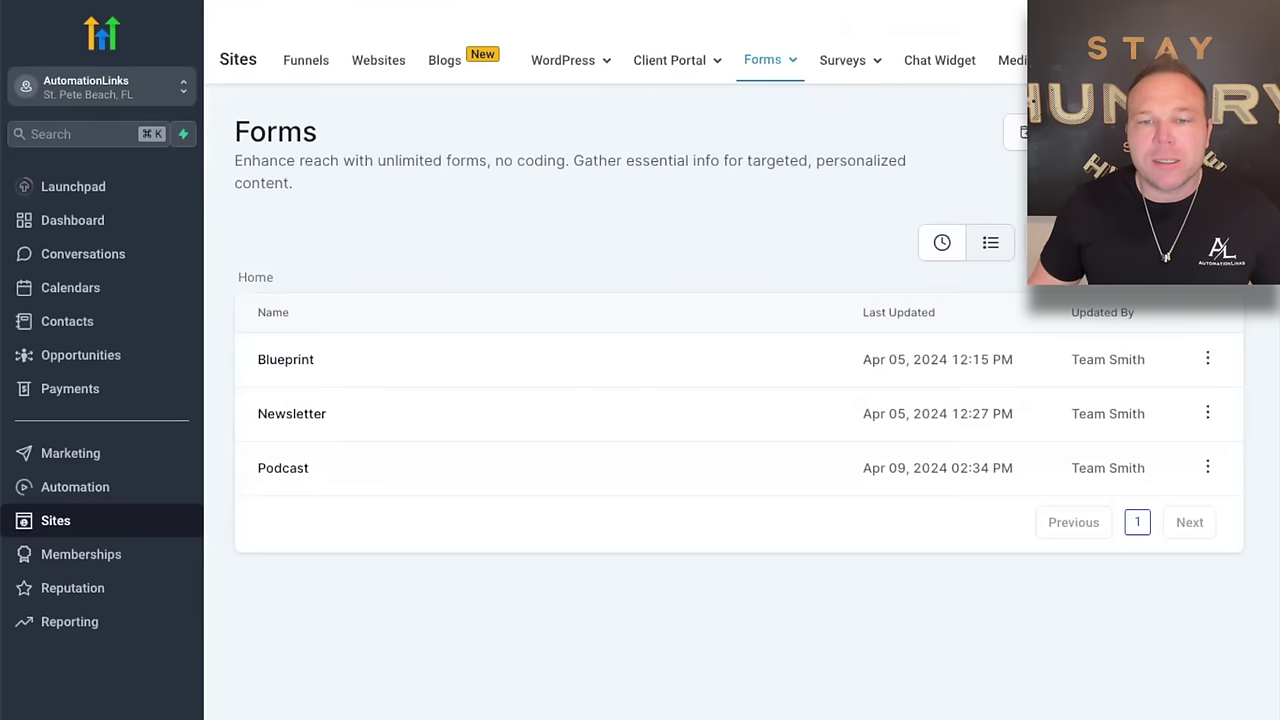
pyautogui.moveTo(846, 64)
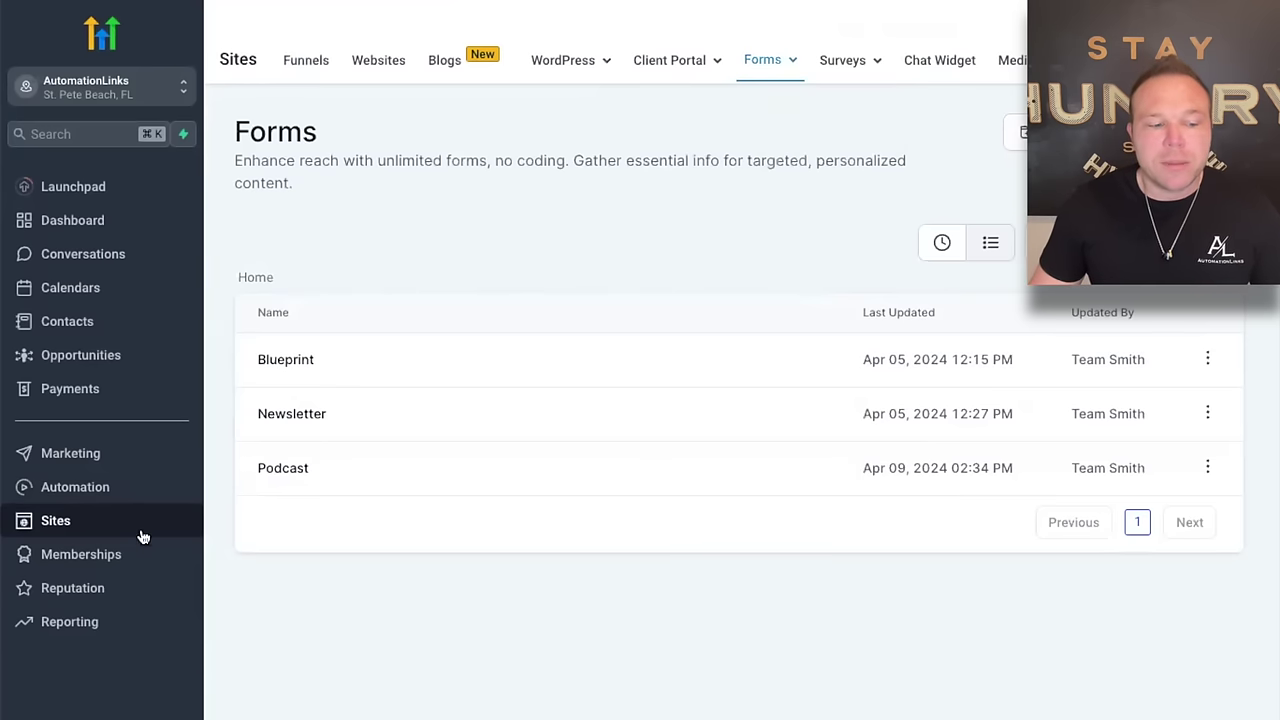
# Open Memberships and look over the options available for courses and communities
pyautogui.click(102, 554)
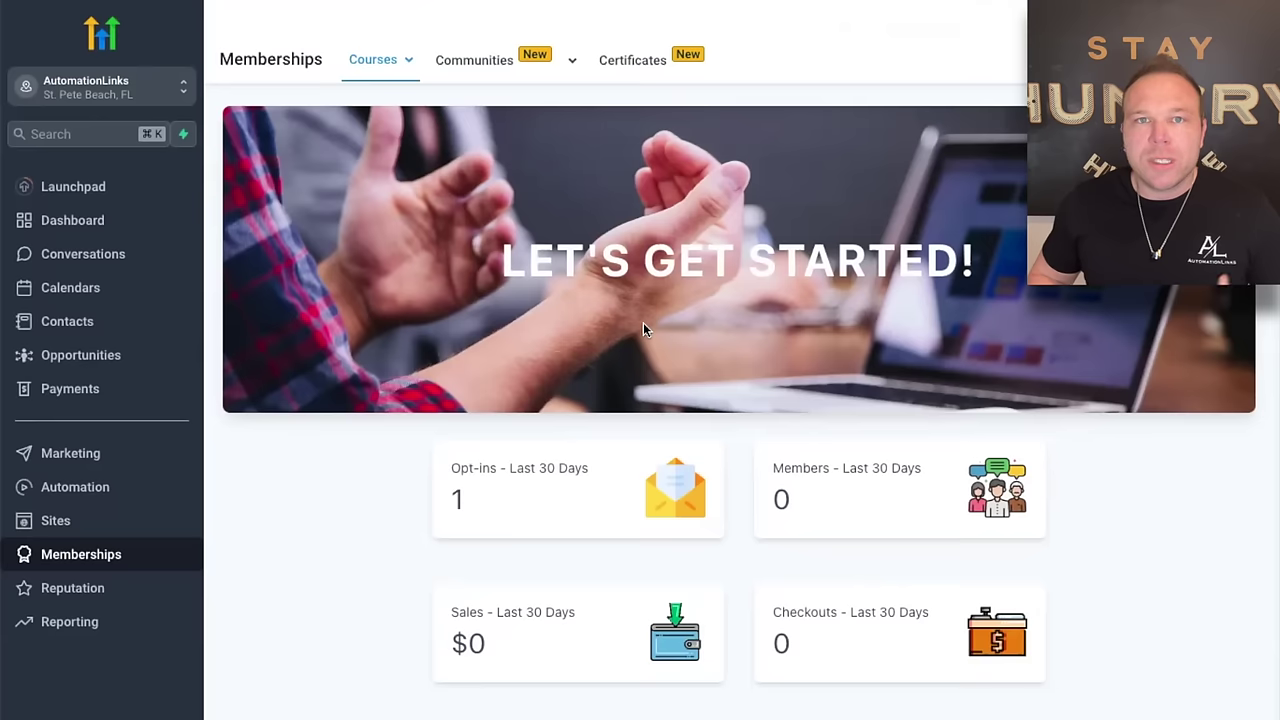
pyautogui.click(418, 52)
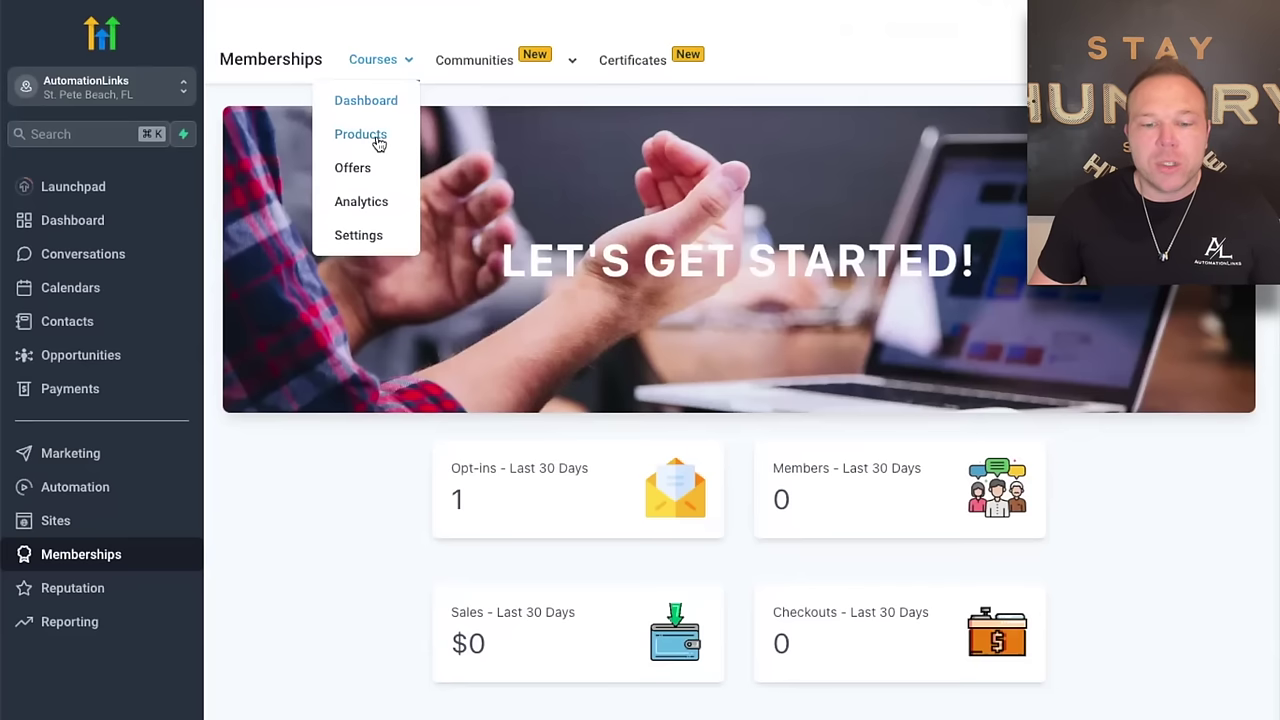
pyautogui.moveTo(507, 78)
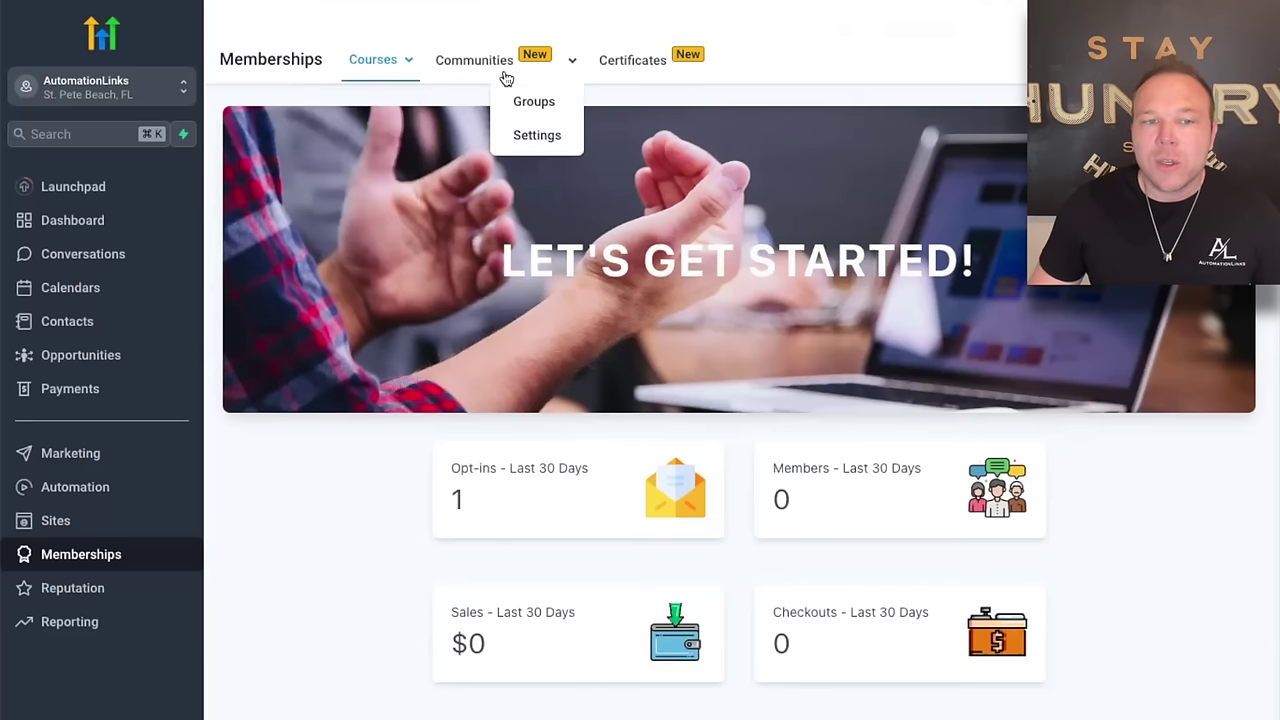